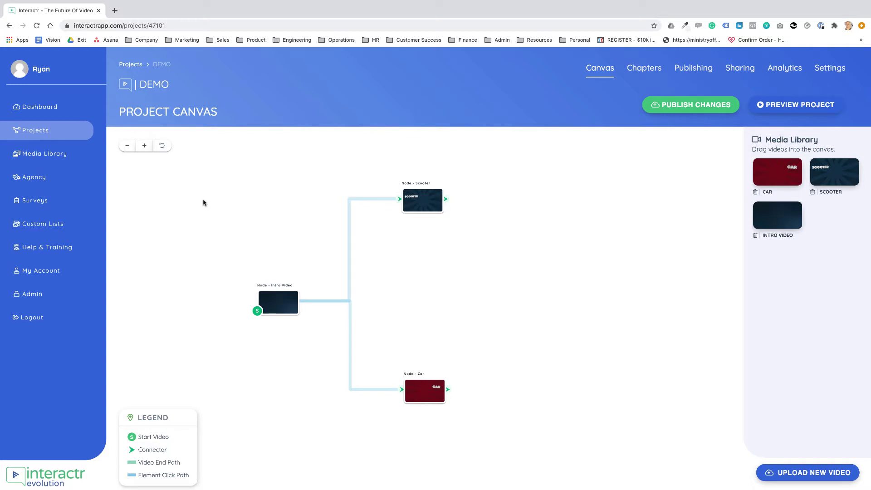
Step: Open the Intro Video node's editor from the Project Canvas
double_click(287, 304)
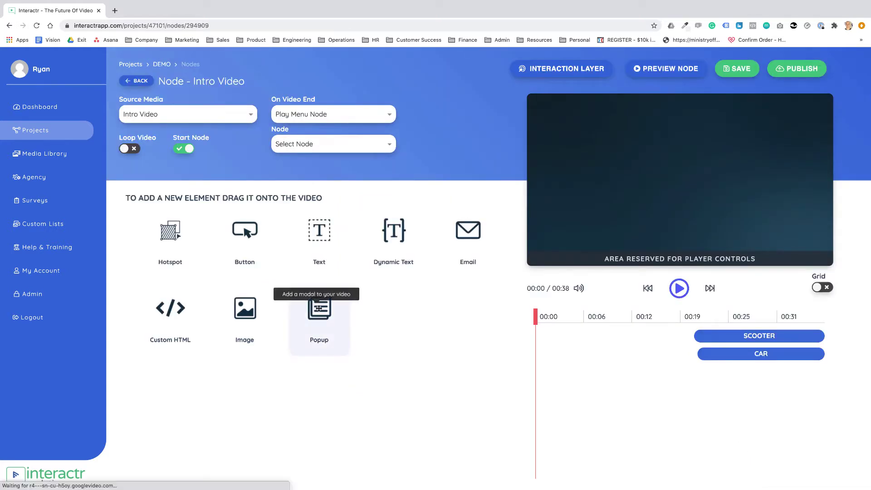
Step: Add a popup element to the video, skip its wizard, and size it to 100%
left_click_drag(319, 311, 692, 142)
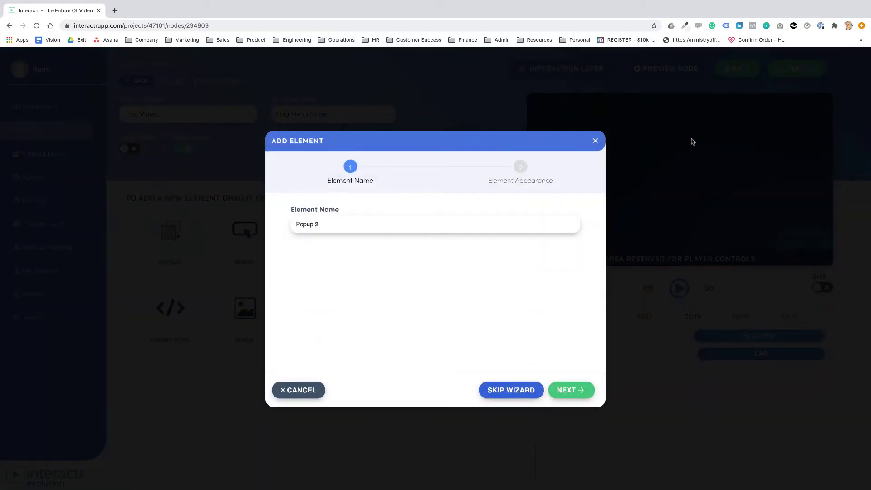
left_click(510, 391)
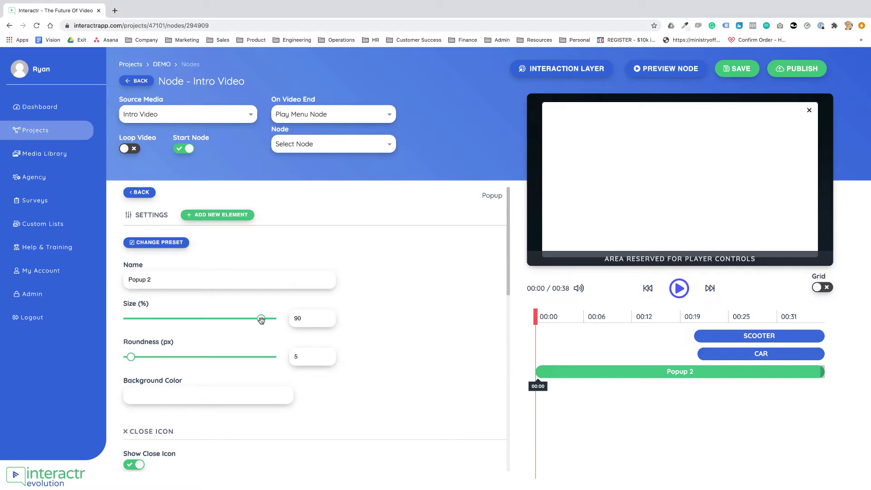
left_click_drag(261, 319, 289, 321)
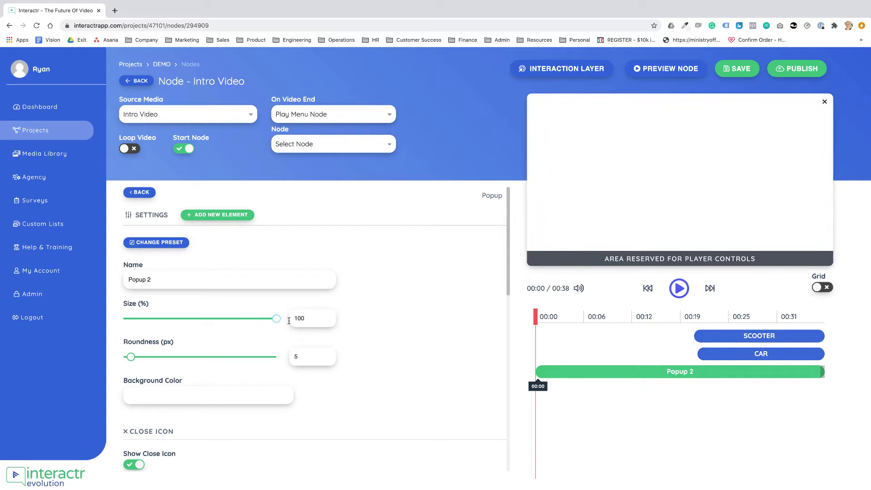
Step: Rename the new popup to 'Demo'
left_click(163, 280)
key("ctrl+a")
type("Dem")
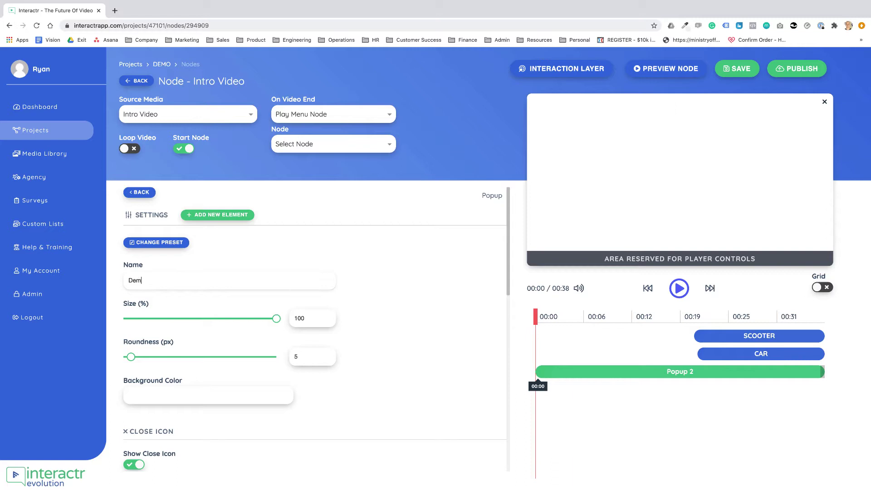
left_click(381, 296)
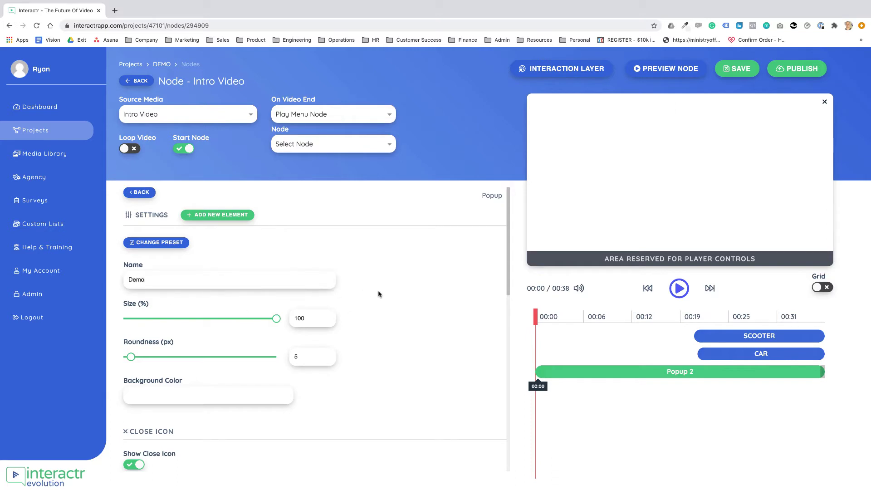
Step: Set the Demo popup's background colour to near-black
scroll(266, 330, "down", 3)
left_click(248, 331)
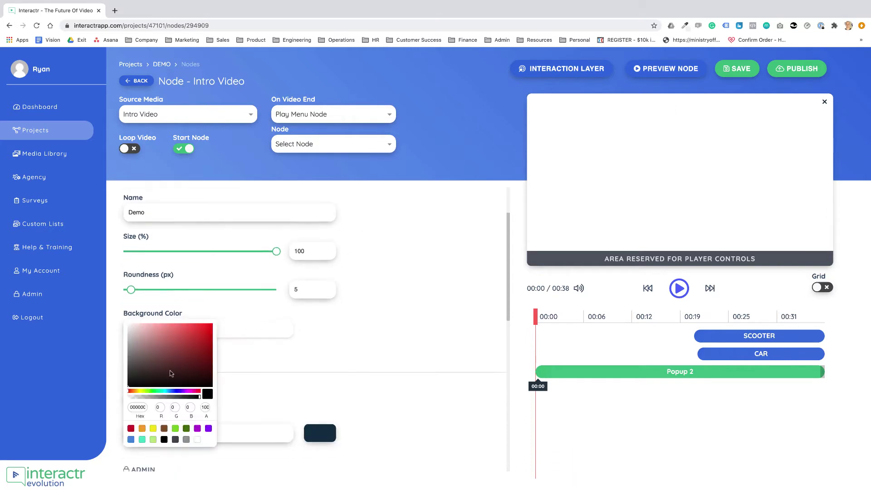
left_click(192, 344)
left_click(152, 338)
left_click_drag(143, 347, 131, 316)
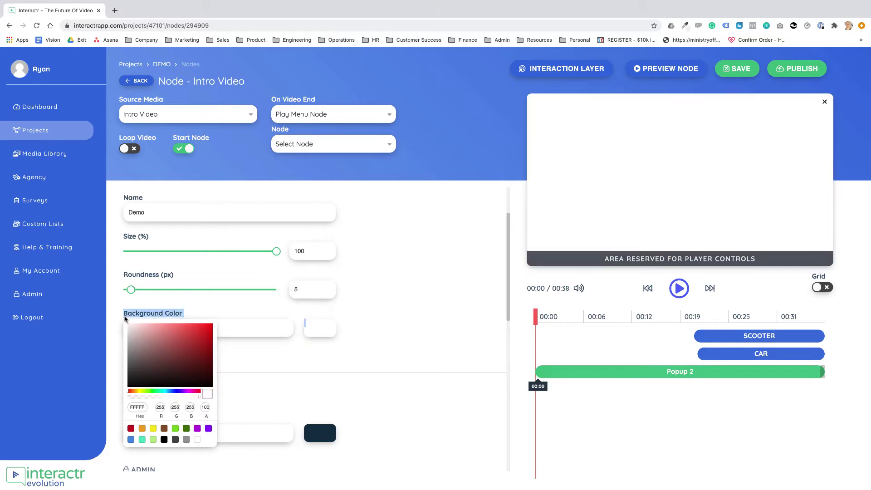
left_click(375, 337)
scroll(392, 334, "down", 1)
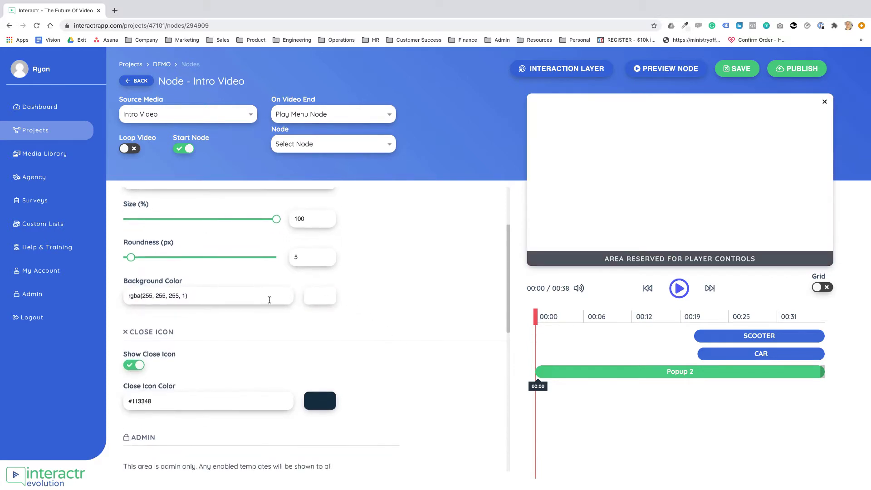
left_click(314, 300)
left_click_drag(192, 346, 185, 368)
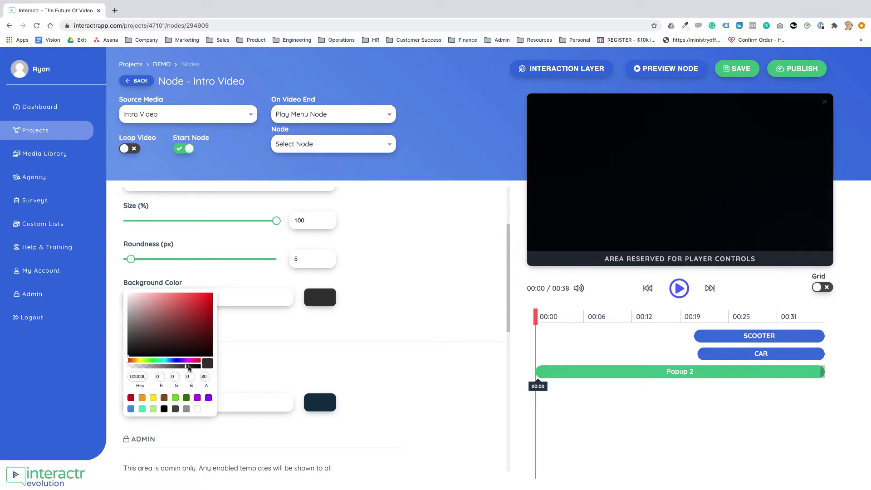
Step: Start the popup at 00:06 and make its background translucent black, rgba(0, 0, 0, 0.66)
left_click_drag(538, 372, 584, 372)
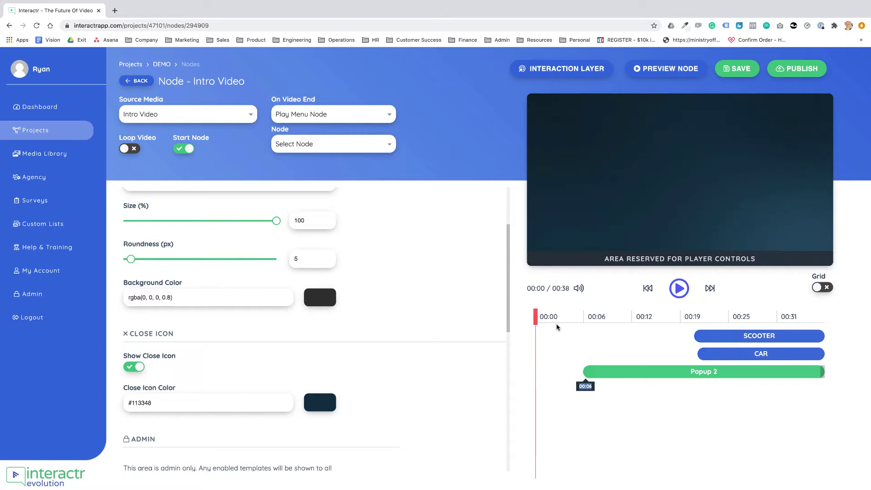
left_click(595, 320)
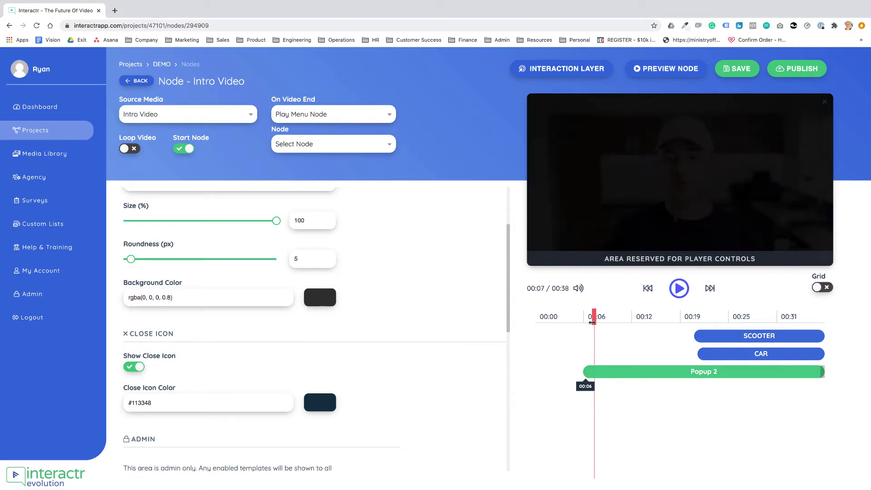
left_click(316, 296)
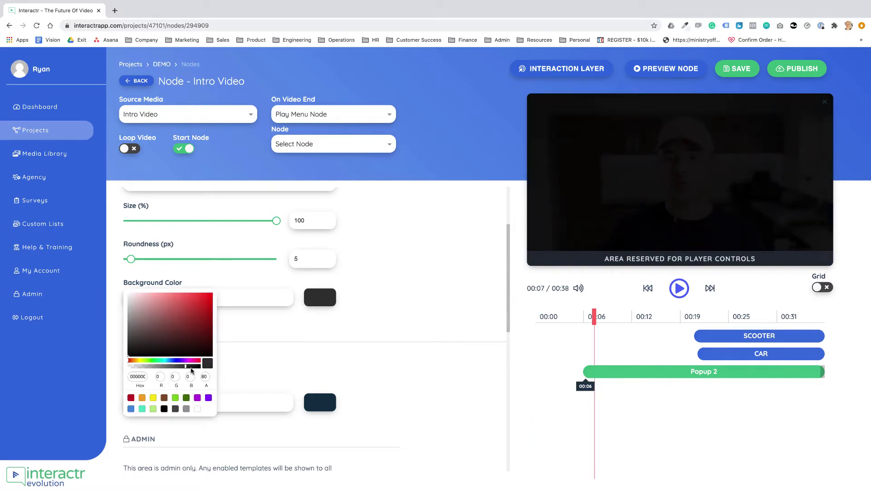
left_click_drag(185, 368, 176, 369)
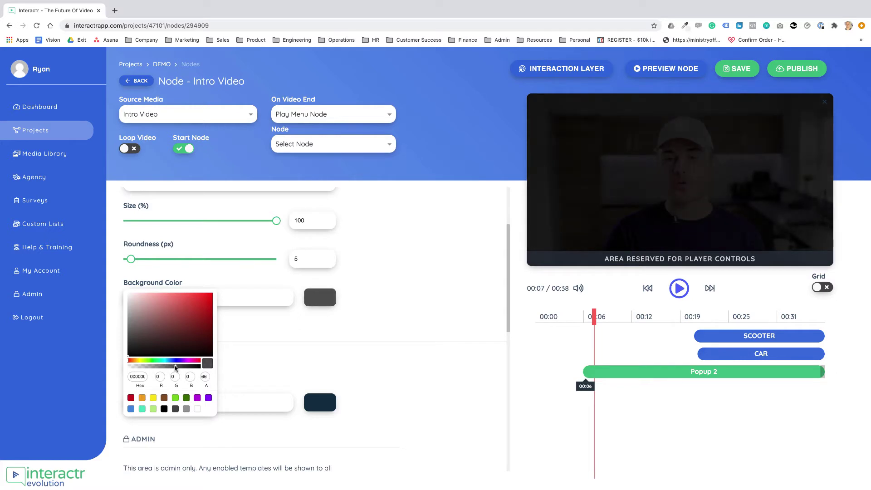
left_click(377, 348)
Step: Make the popup's close icon white and keep it shown
scroll(410, 339, "down", 3)
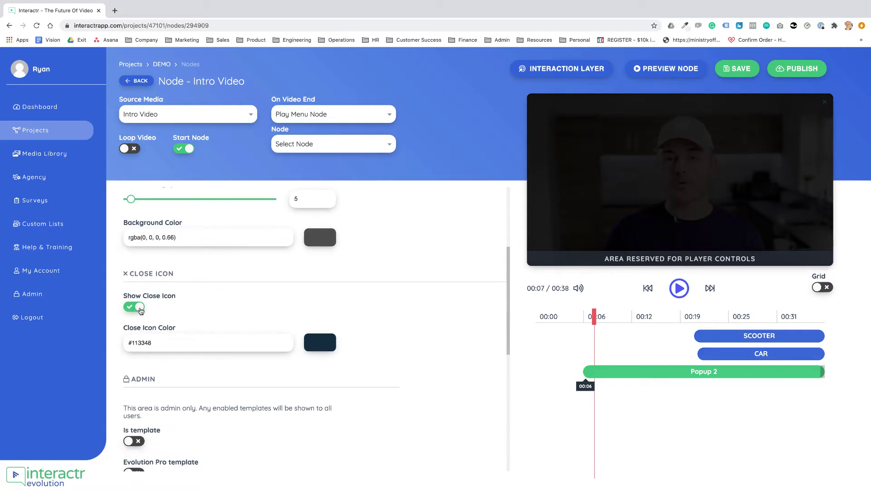
left_click(313, 346)
left_click_drag(172, 360, 101, 325)
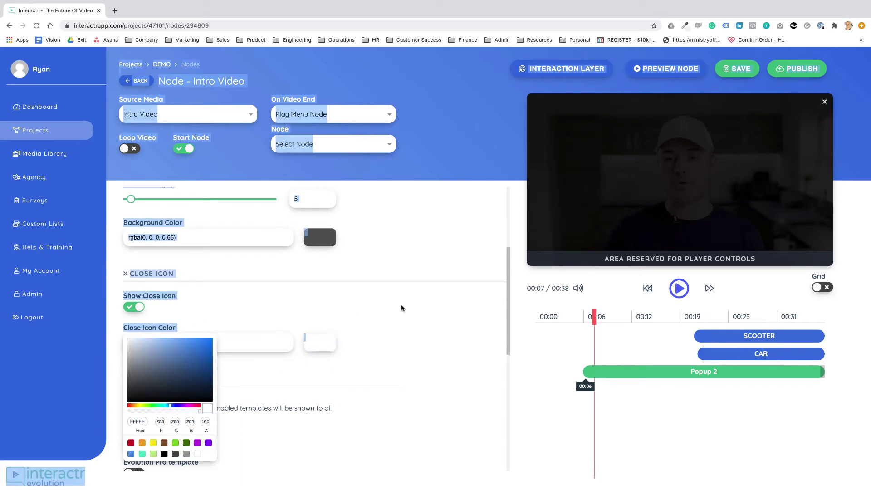
left_click(389, 328)
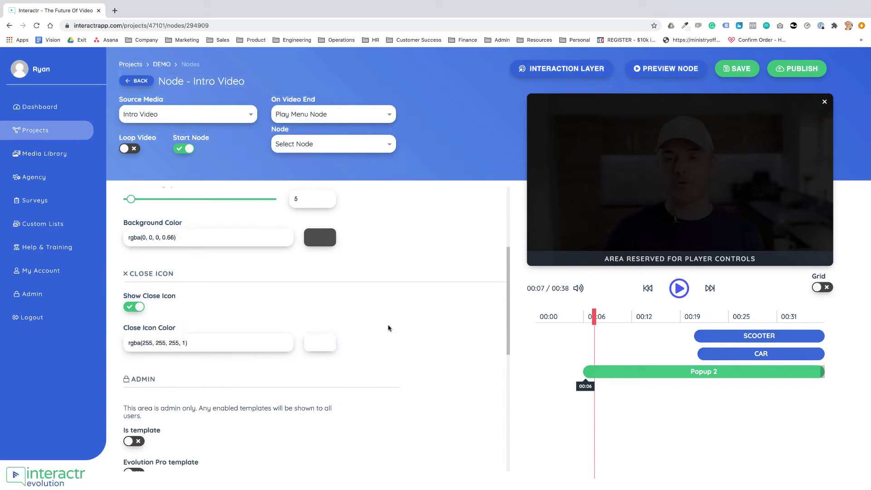
left_click(140, 307)
left_click(138, 307)
scroll(365, 331, "down", 6)
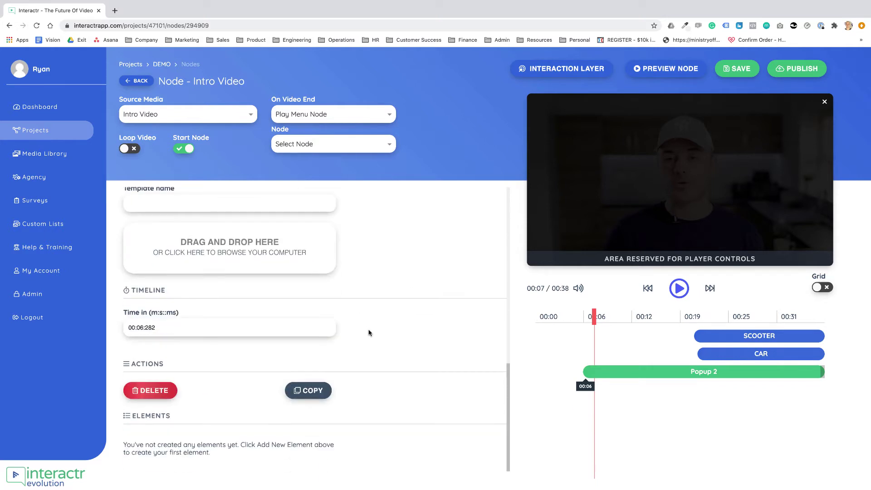
scroll(392, 353, "up", 2)
scroll(390, 354, "down", 2)
scroll(395, 395, "up", 8)
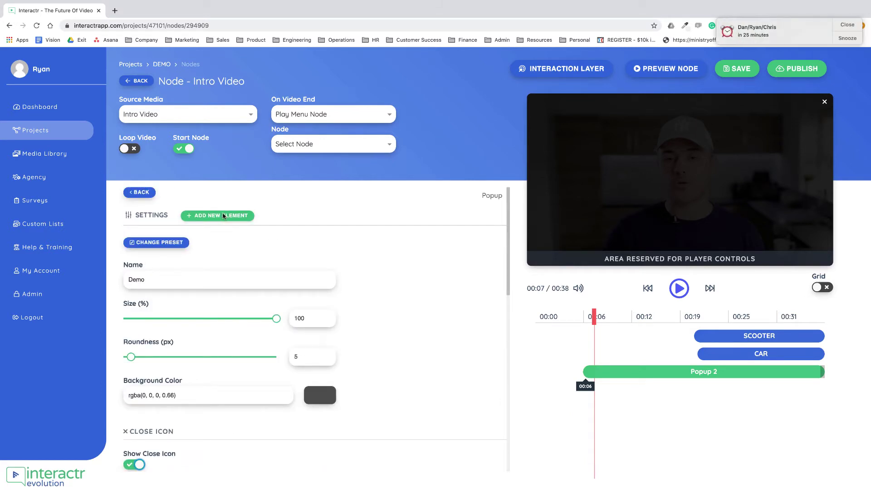
left_click(223, 216)
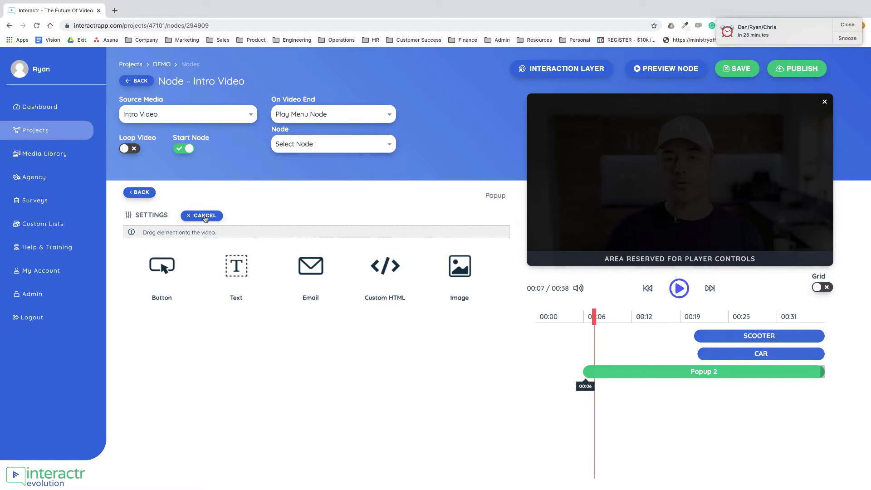
left_click(136, 193)
left_click(633, 366)
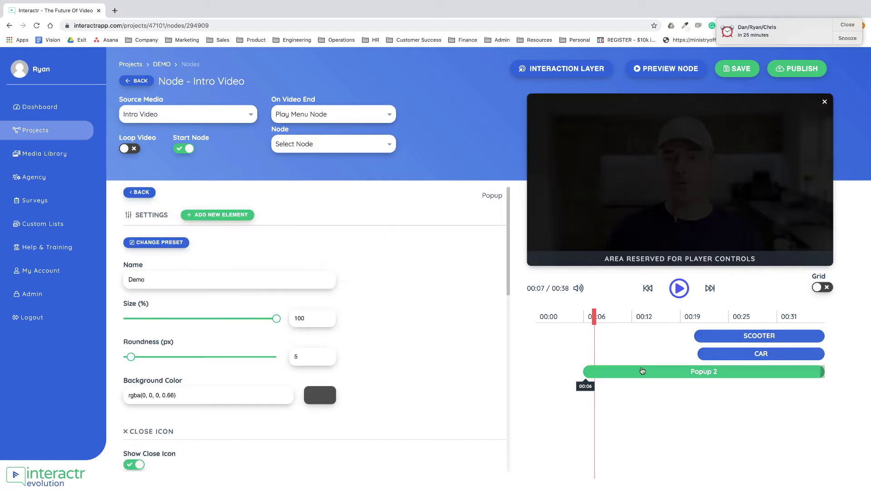
Step: Apply the Email Template preset, with email field and Submit button, to the Demo popup
left_click(170, 245)
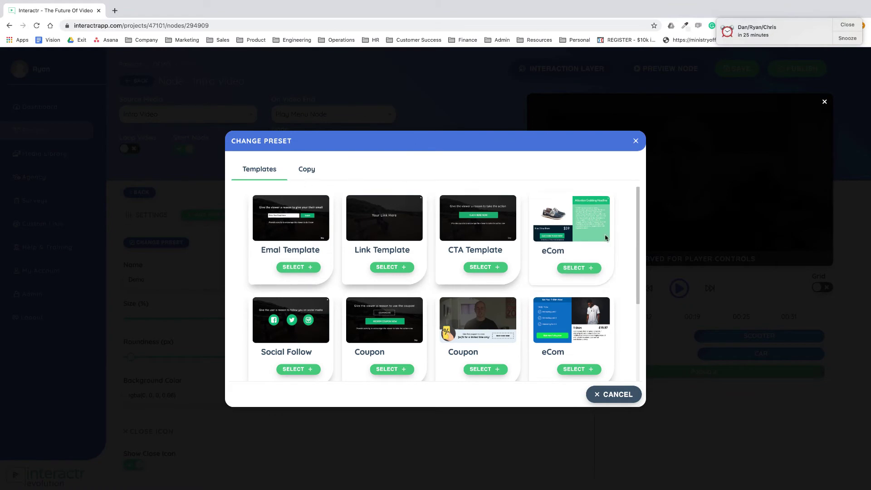
left_click(294, 269)
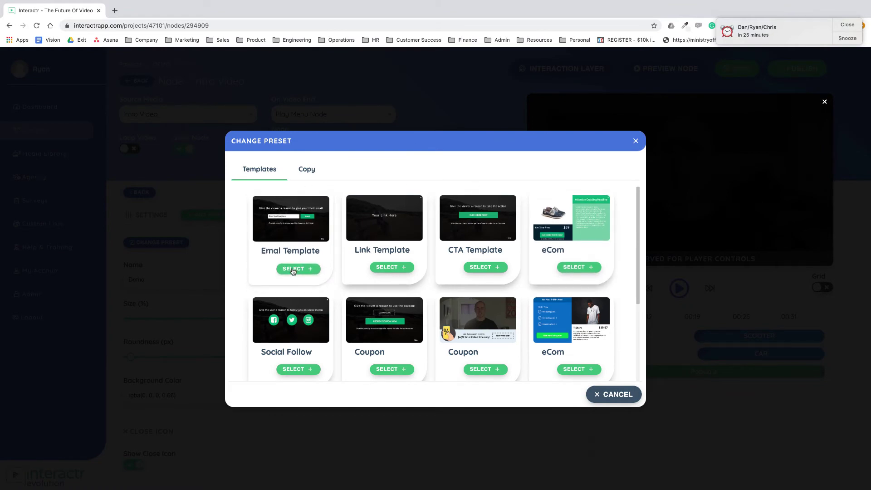
left_click(300, 270)
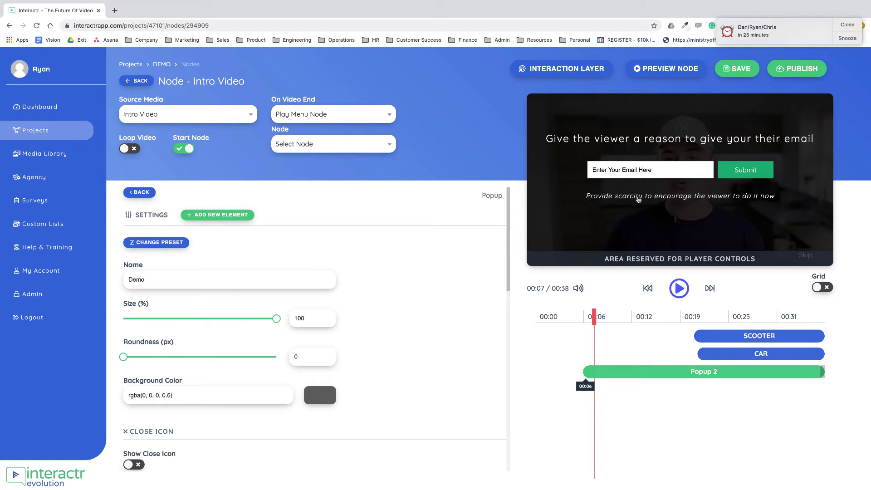
Step: Move the Skip element from the bottom-right to the top-right corner of the video
scroll(427, 249, "down", 3)
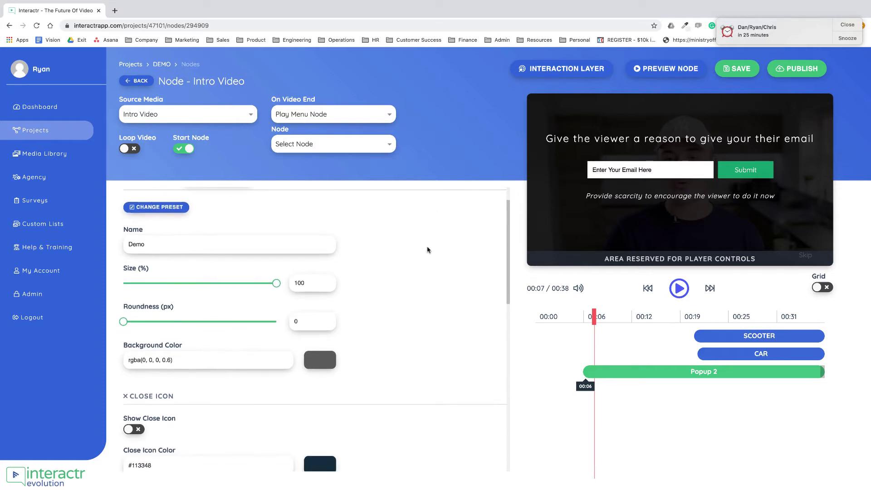
scroll(426, 249, "down", 2)
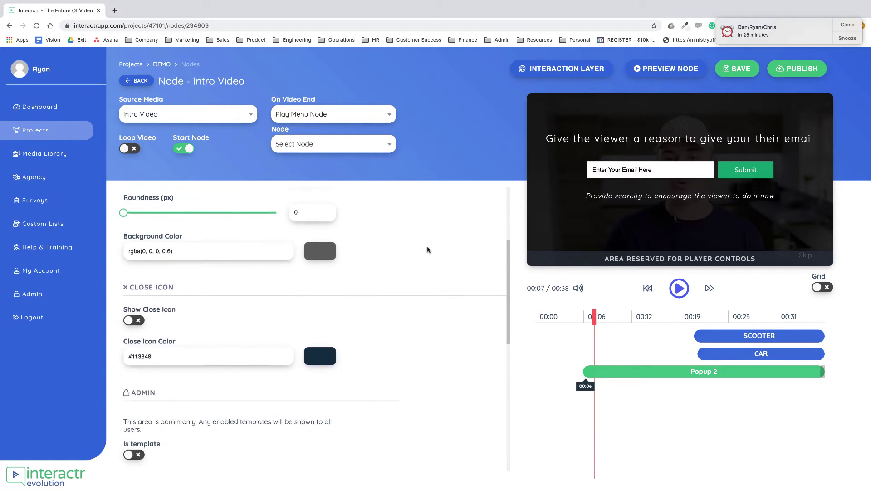
scroll(428, 249, "down", 1)
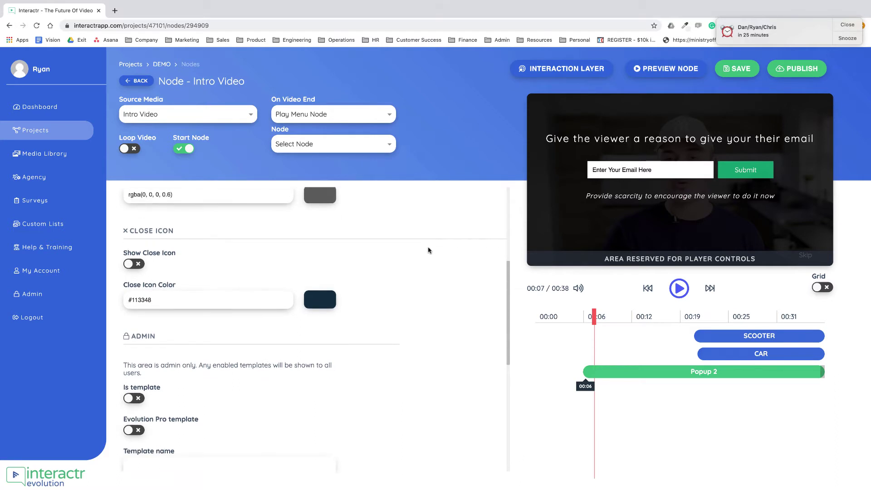
scroll(428, 249, "up", 5)
scroll(428, 249, "down", 10)
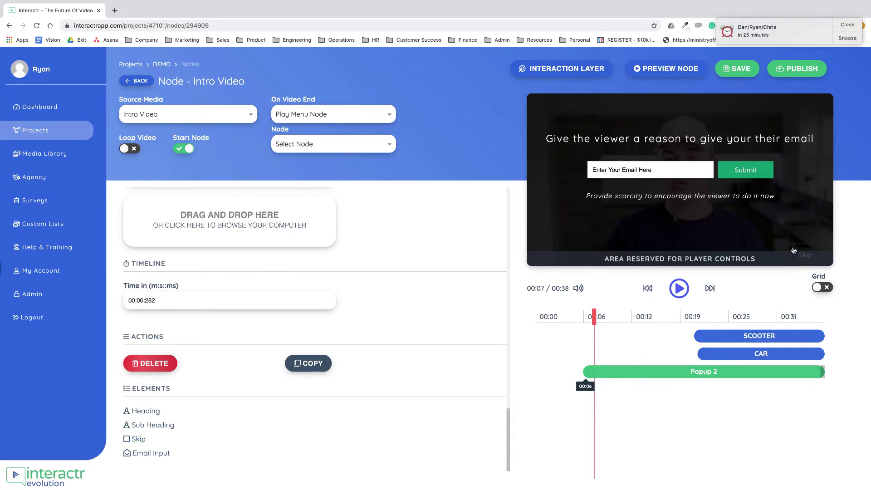
left_click_drag(794, 249, 808, 103)
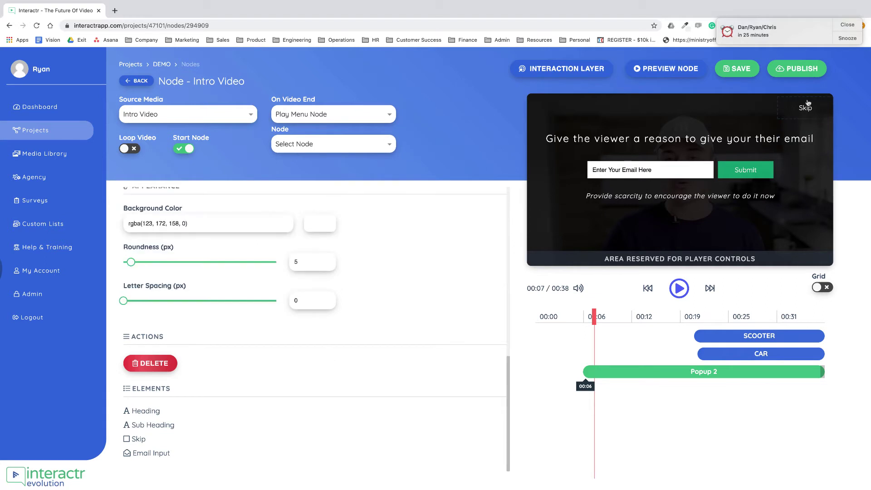
Step: Set the Skip element's On click action to Unpause Video
left_click(849, 26)
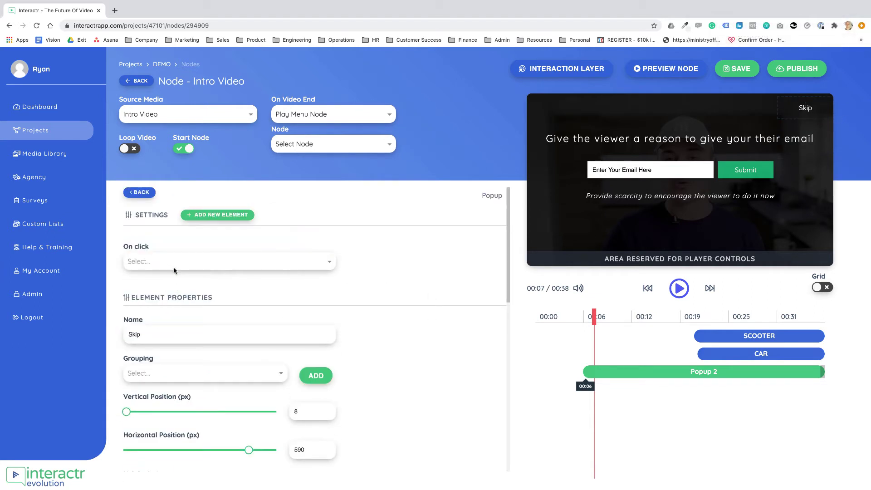
left_click(243, 262)
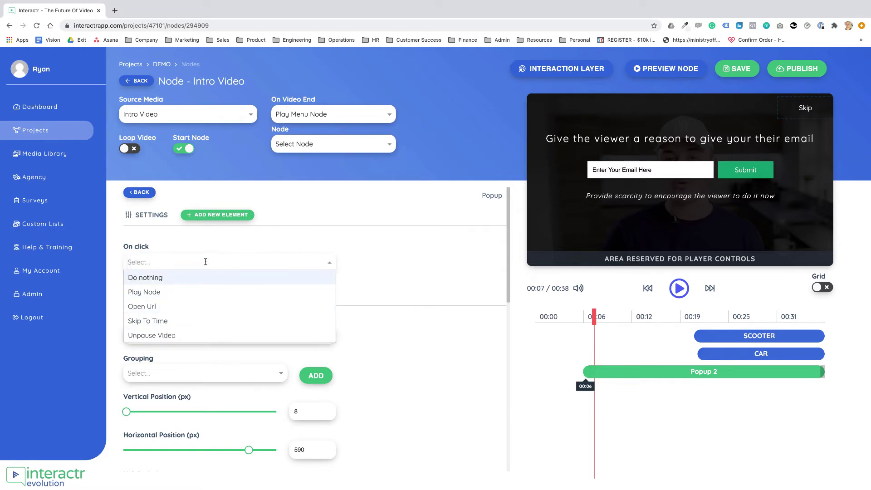
left_click(166, 336)
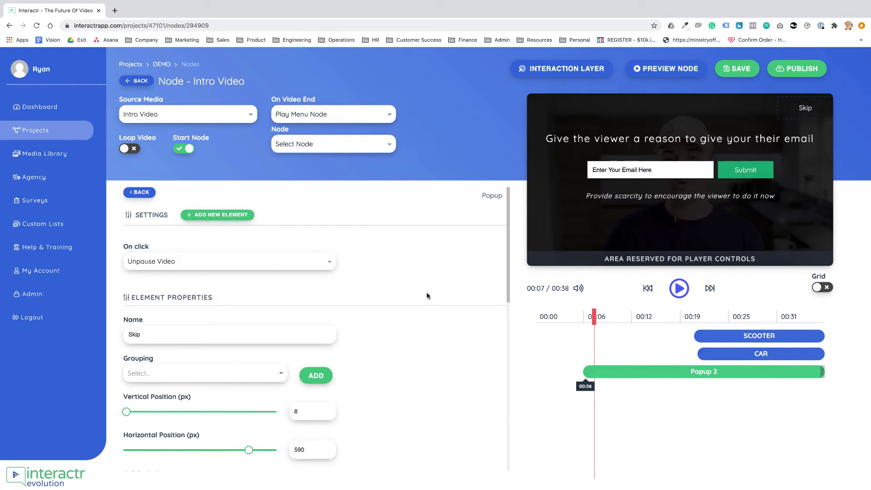
scroll(427, 296, "down", 1)
scroll(426, 295, "down", 8)
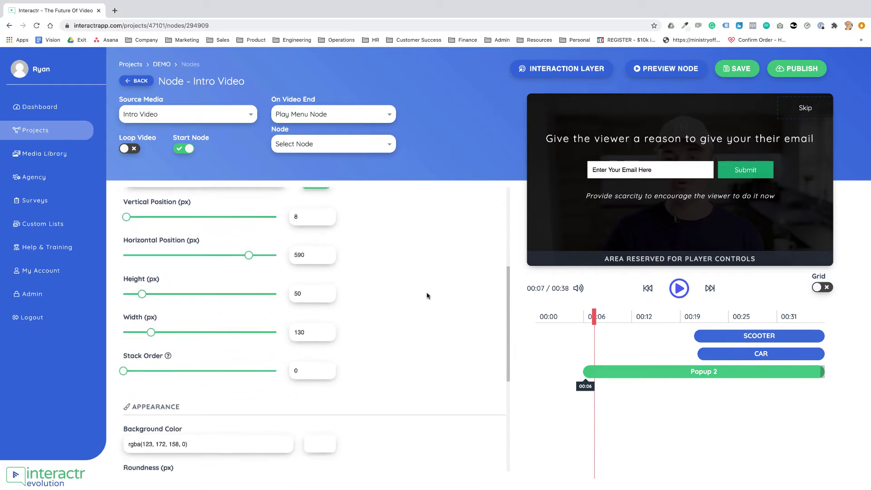
scroll(427, 296, "down", 4)
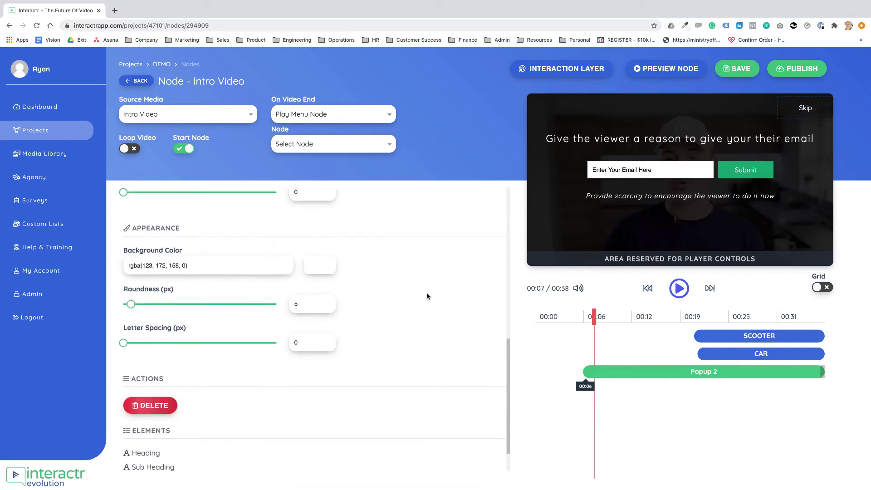
Step: Change the email form's Submit button background to blue, rgba(37, 126, 225, 1)
left_click(715, 171)
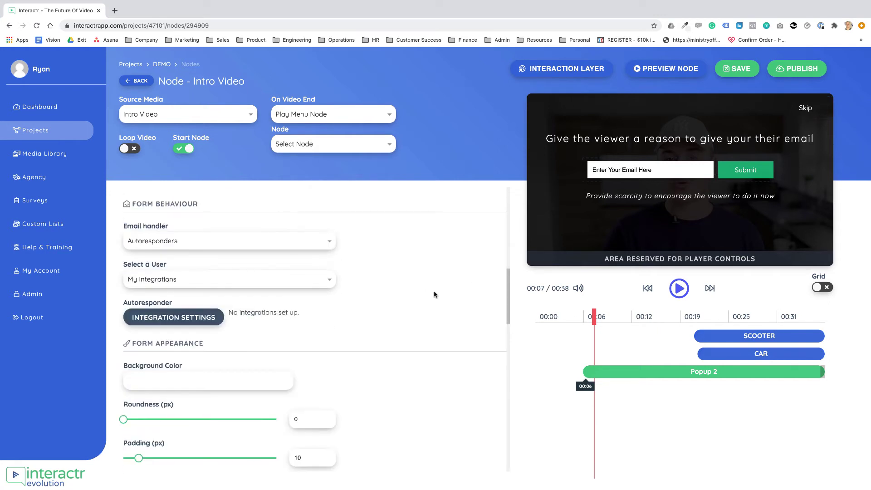
scroll(434, 294, "down", 5)
scroll(433, 293, "up", 3)
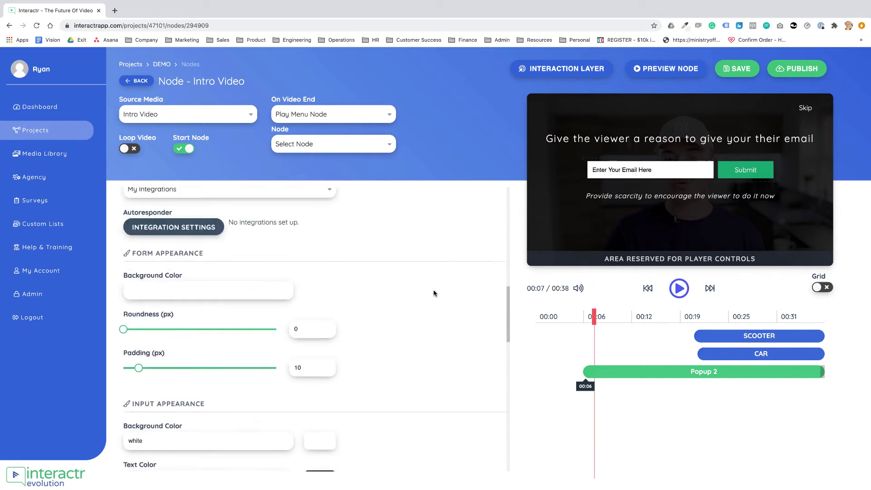
scroll(434, 293, "up", 8)
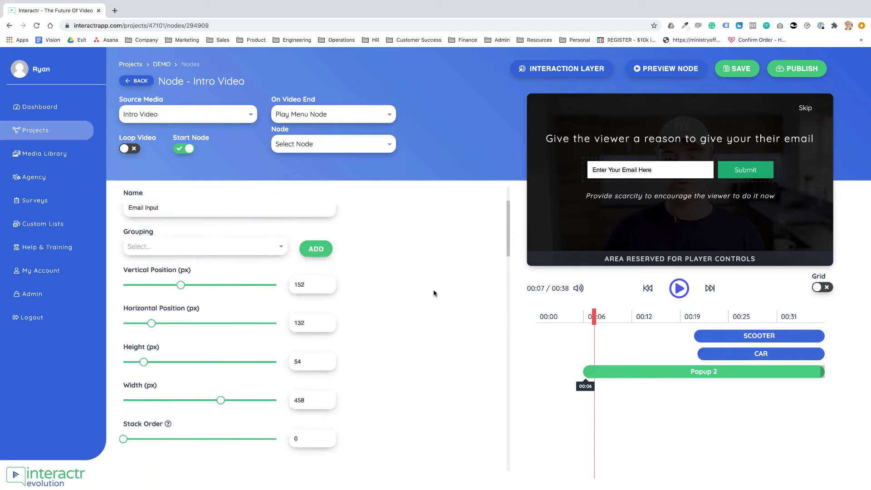
scroll(433, 293, "up", 2)
scroll(433, 293, "down", 6)
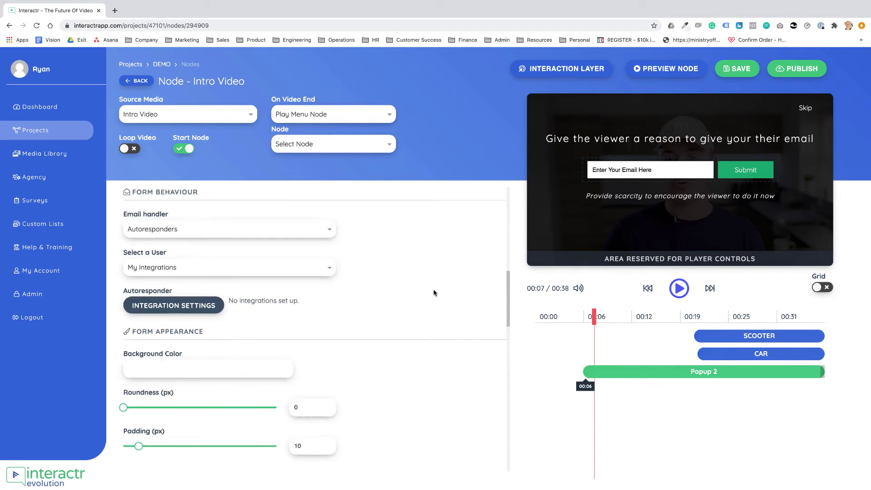
scroll(433, 293, "down", 8)
left_click(315, 345)
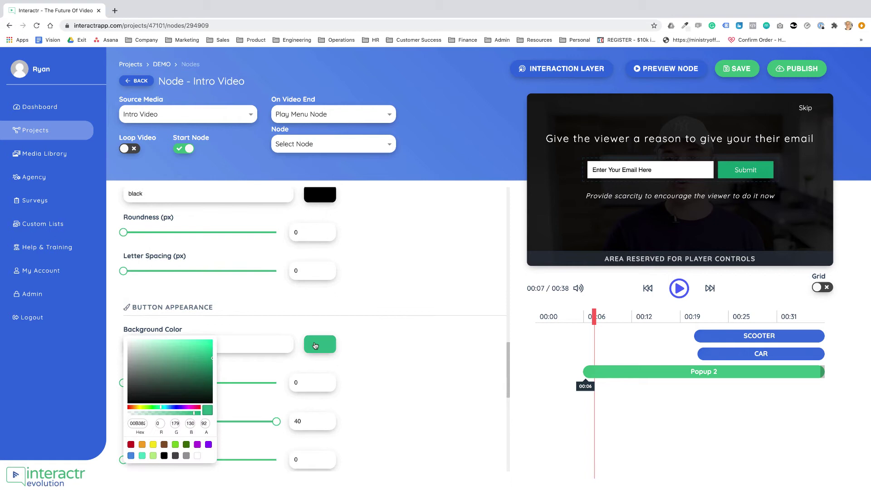
left_click(130, 456)
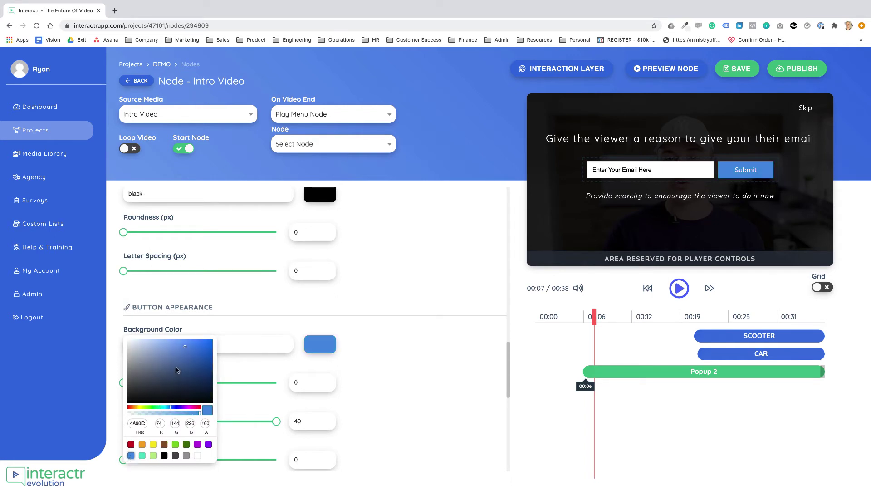
left_click_drag(185, 349, 198, 346)
left_click(418, 274)
Step: Shift Popup 2's start on the timeline to 00:07
scroll(467, 279, "down", 5)
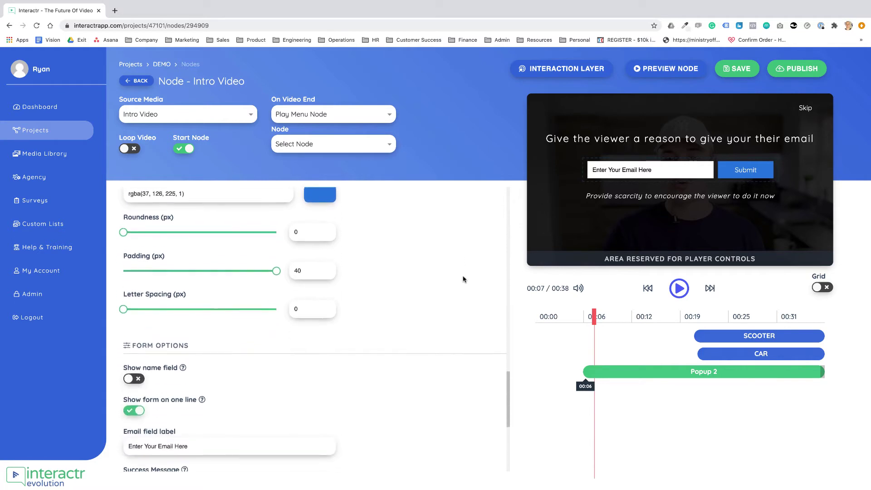
scroll(465, 279, "up", 8)
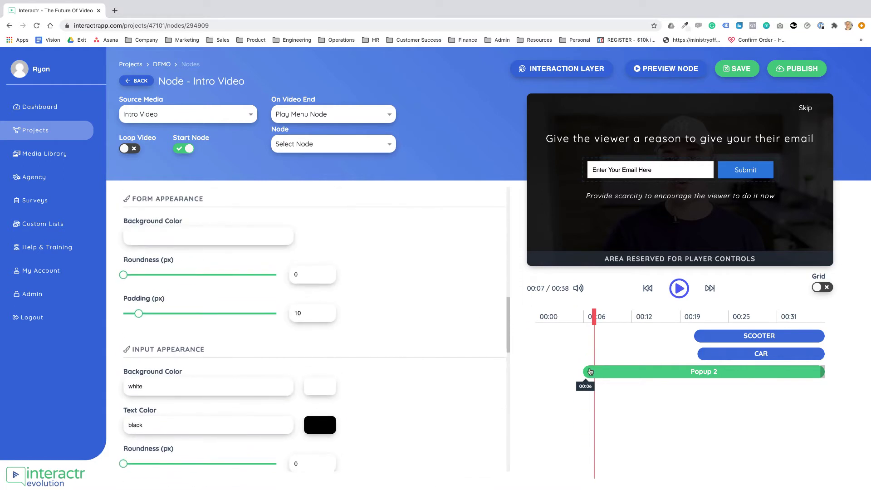
left_click_drag(586, 372, 596, 372)
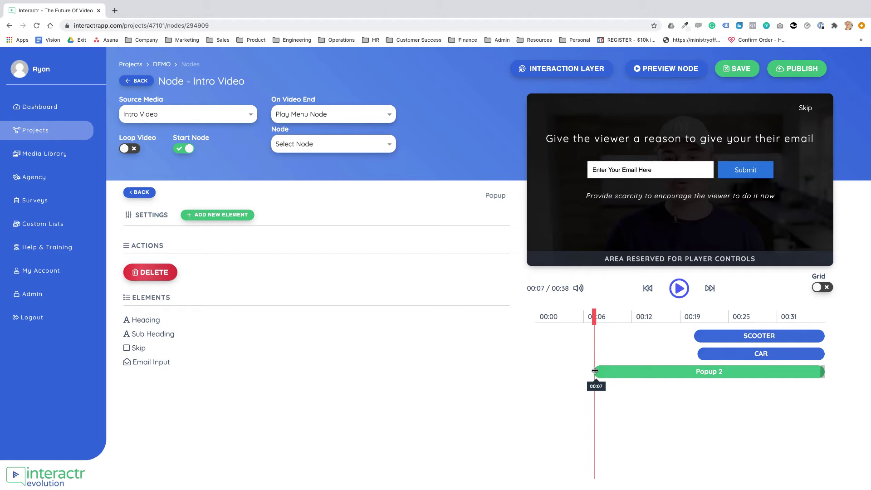
Step: Save the node, preview it, and confirm Skip resumes the video before closing the preview
left_click(746, 74)
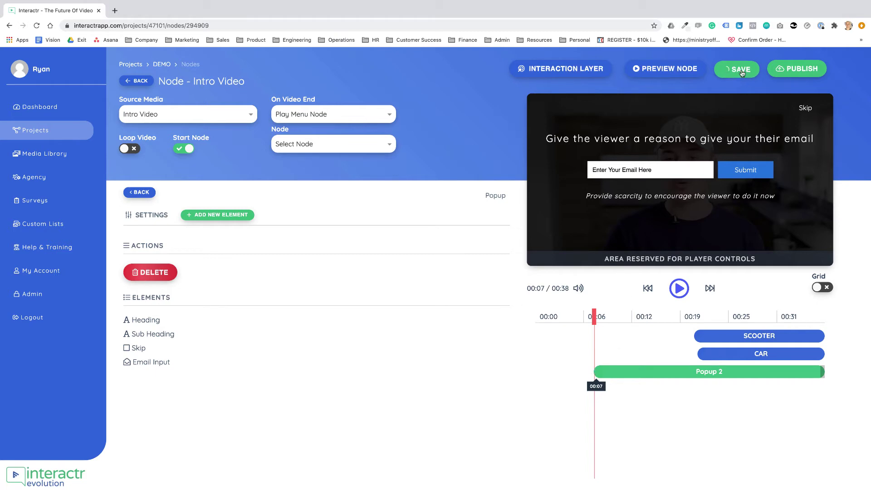
left_click(669, 72)
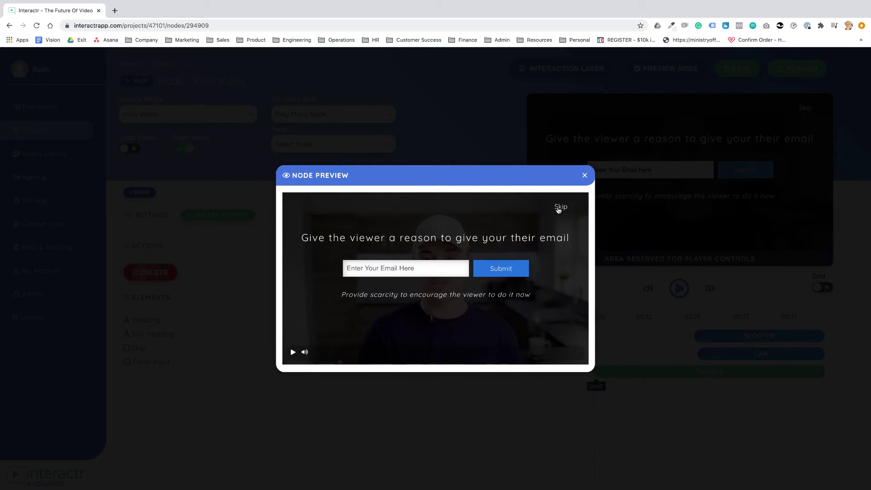
left_click(561, 208)
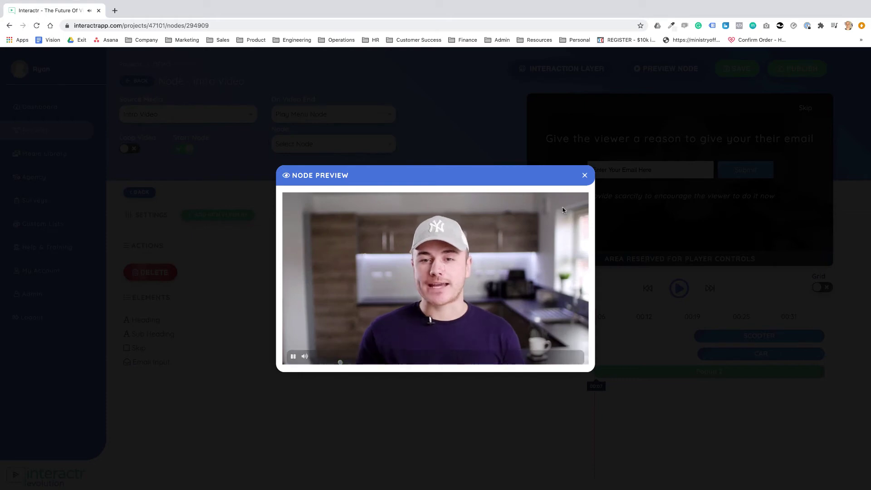
left_click(585, 175)
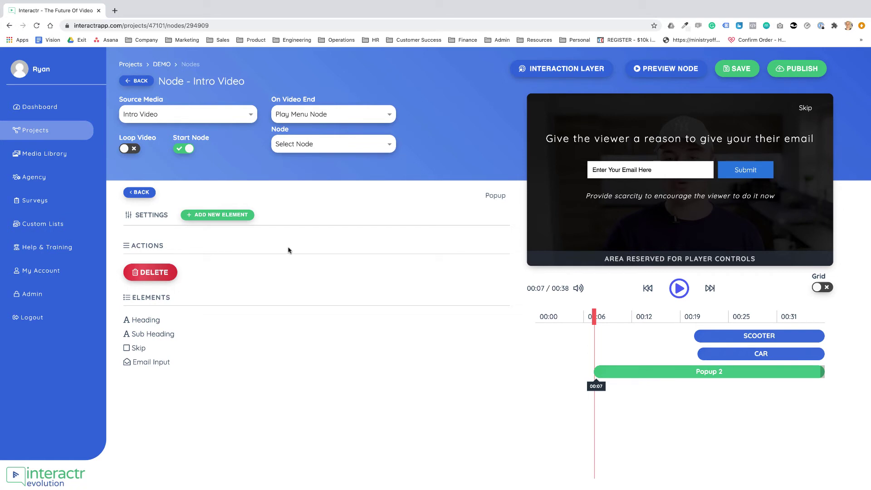
Step: Switch Popup 2 to the Coupon preset with COUPONCODE box and Redeem Coupon Now button
left_click(139, 192)
left_click(646, 372)
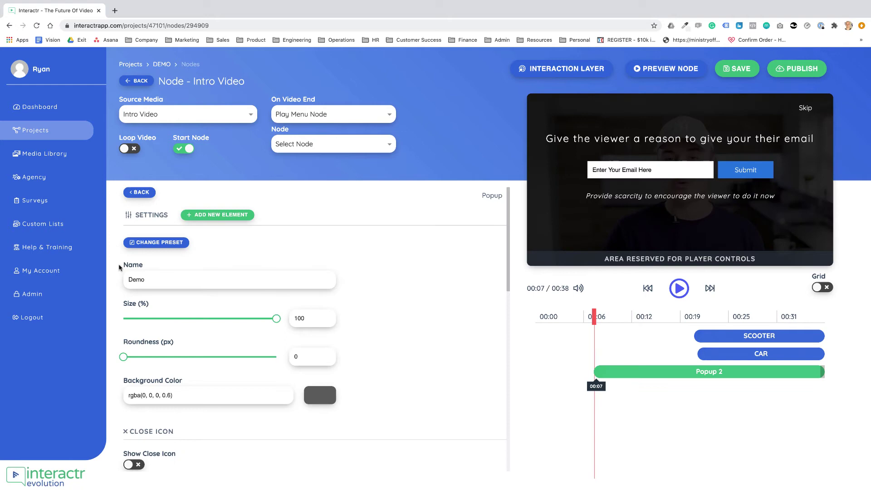
left_click(145, 245)
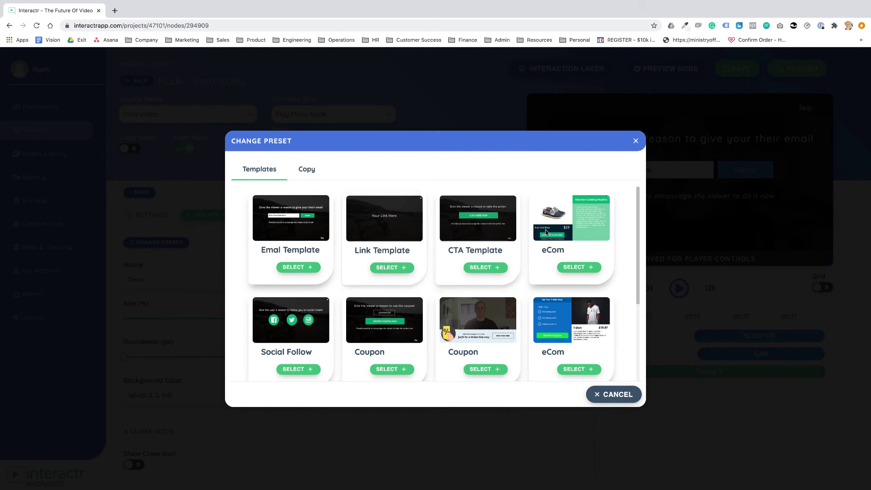
scroll(567, 270, "down", 3)
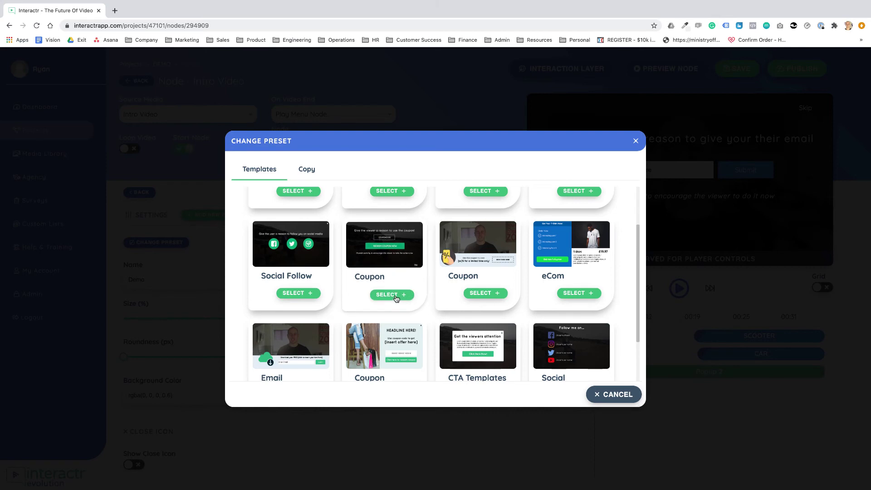
left_click(392, 295)
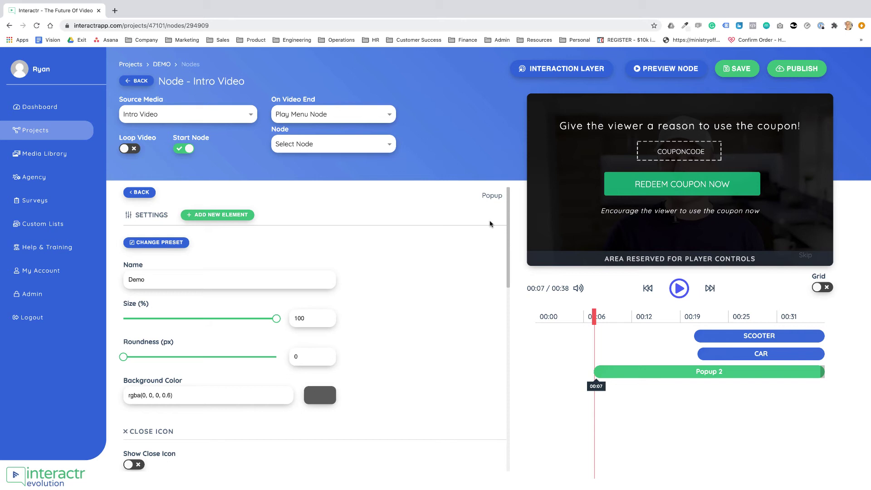
Step: Try an orange background on the REDEEM COUPON NOW button
left_click(624, 183)
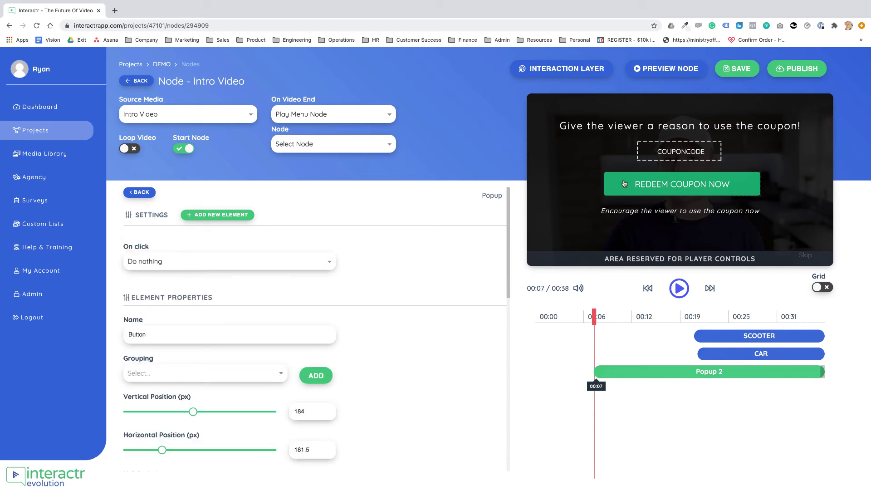
scroll(461, 275, "down", 3)
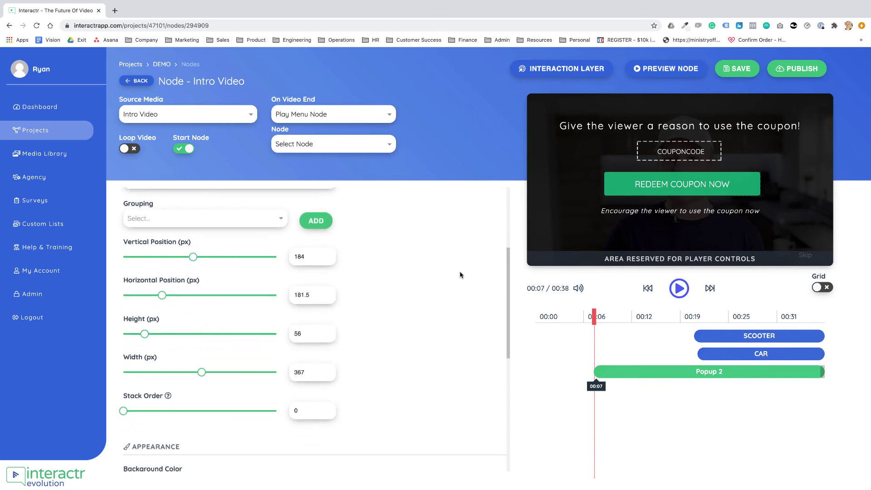
scroll(461, 276, "down", 4)
left_click(316, 326)
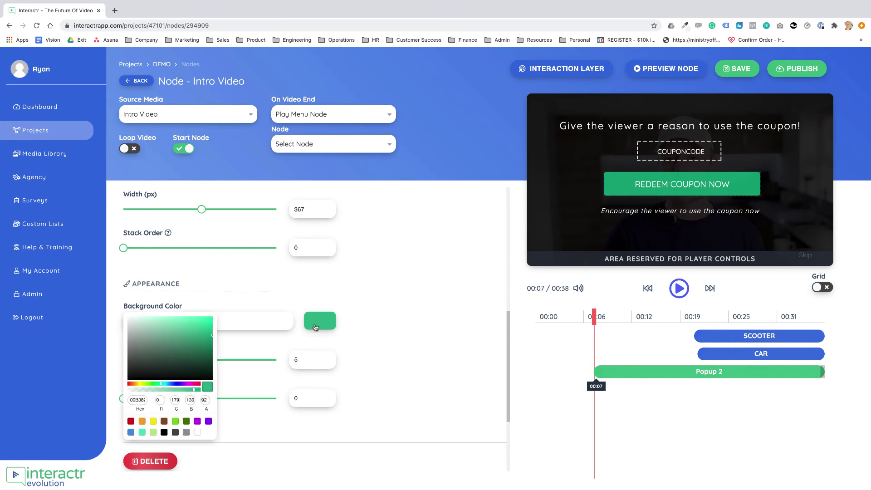
left_click(142, 422)
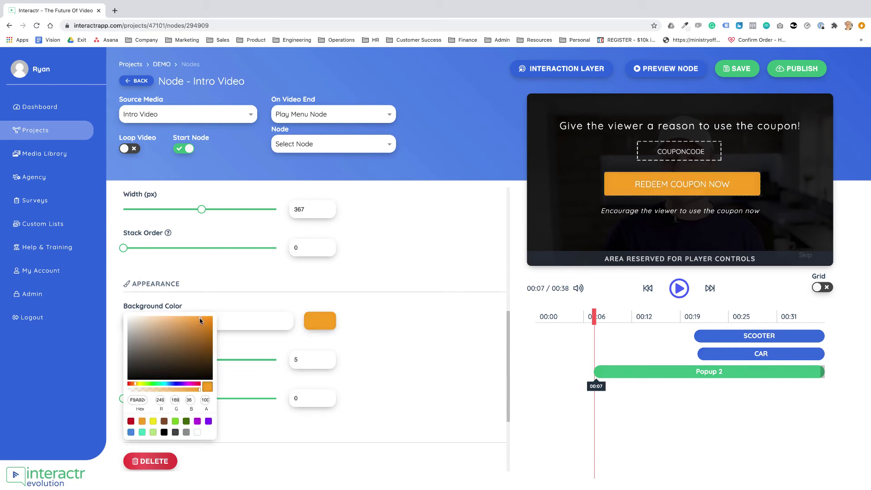
left_click_drag(200, 320, 180, 322)
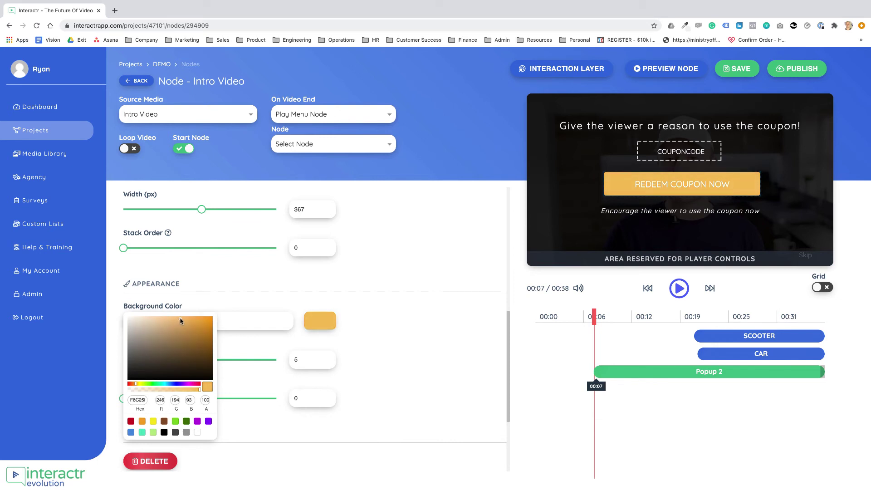
left_click(382, 334)
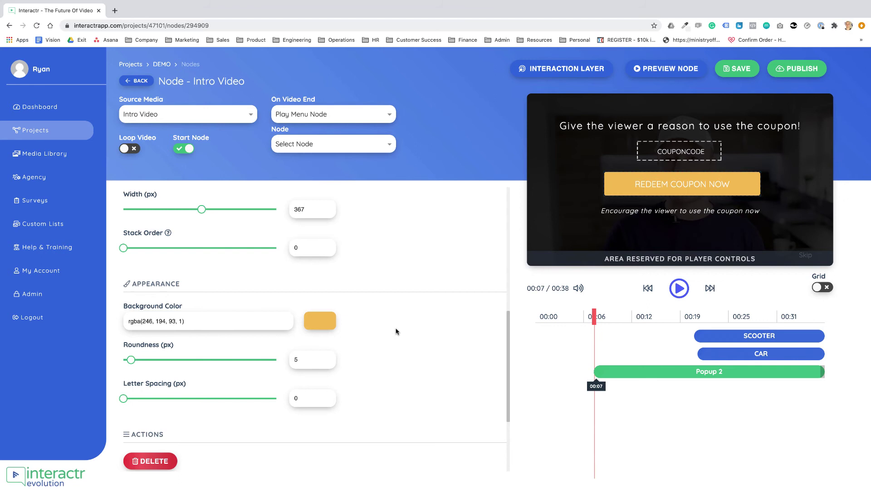
Step: Change the coupon button's background to the blue preset, rgba(74, 144, 226, 1)
scroll(396, 332, "up", 3)
scroll(395, 332, "up", 5)
scroll(401, 329, "down", 8)
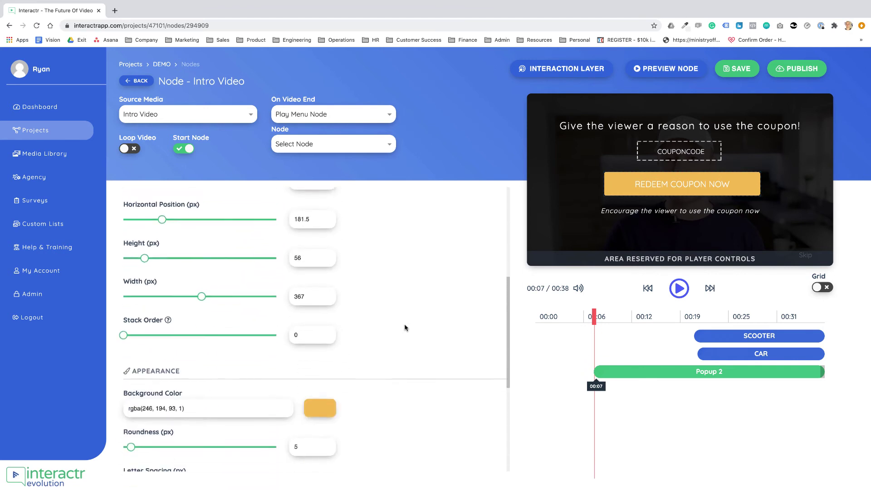
scroll(405, 328, "down", 2)
scroll(405, 327, "up", 2)
scroll(405, 328, "down", 2)
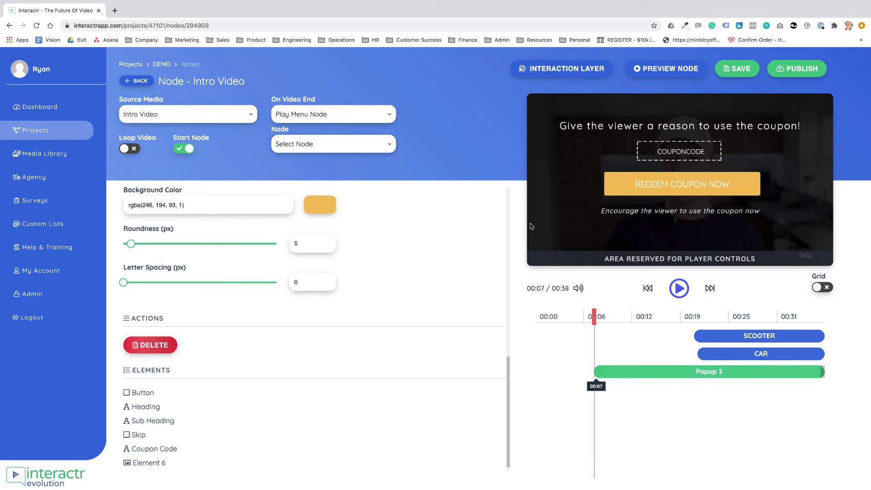
scroll(437, 255, "up", 3)
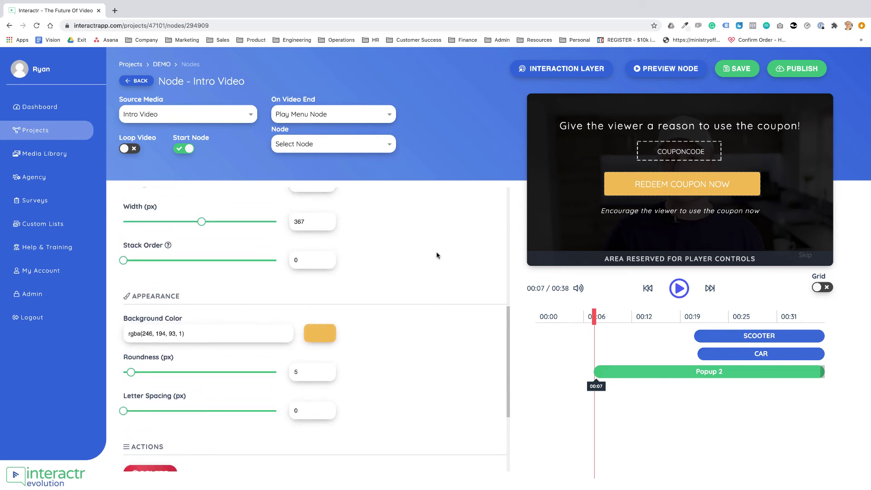
scroll(436, 255, "up", 2)
scroll(436, 255, "up", 4)
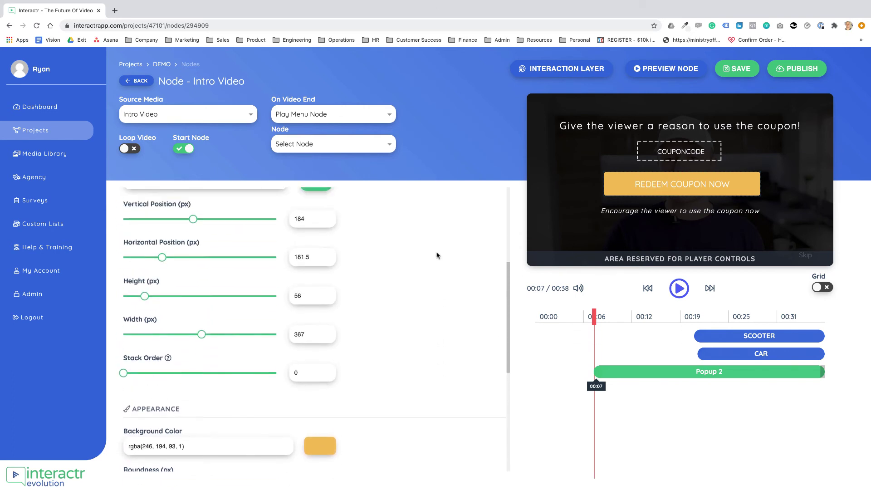
scroll(437, 255, "up", 2)
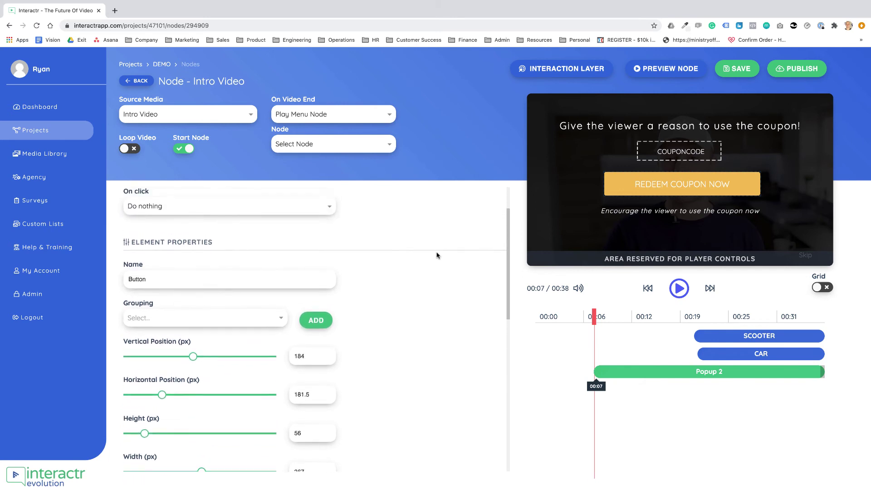
scroll(437, 256, "down", 7)
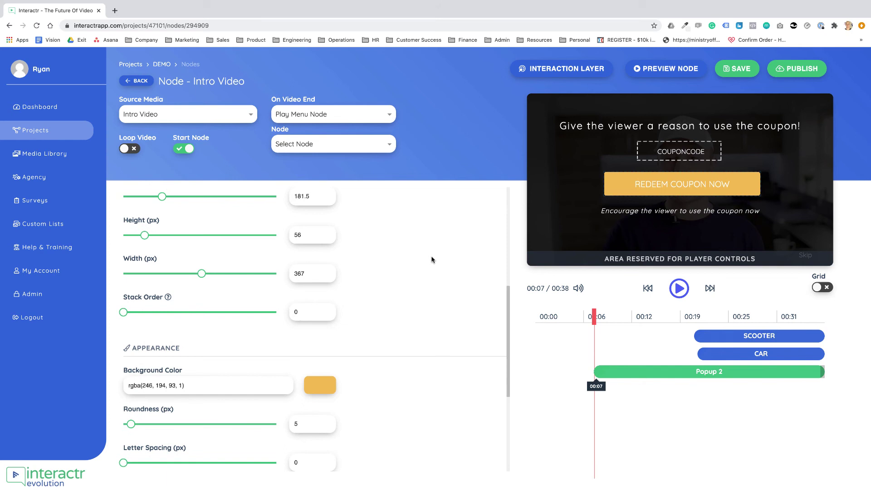
left_click(326, 390)
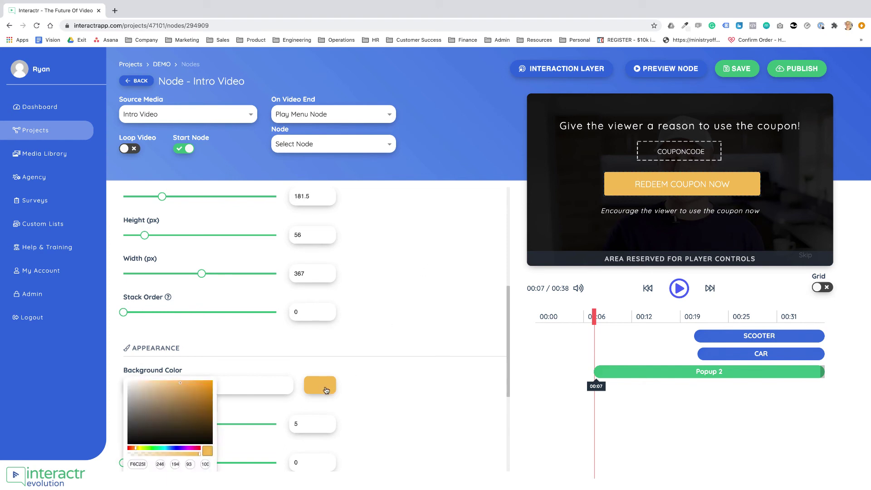
scroll(351, 381, "down", 1)
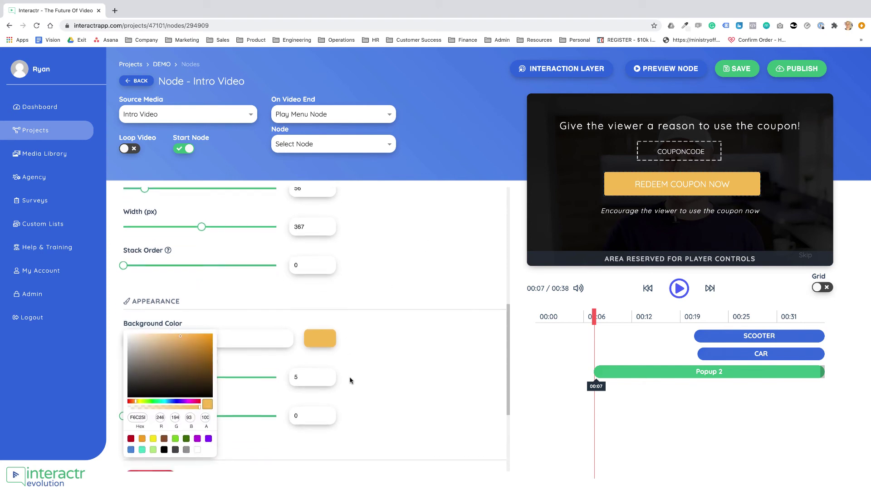
left_click(132, 450)
left_click(387, 372)
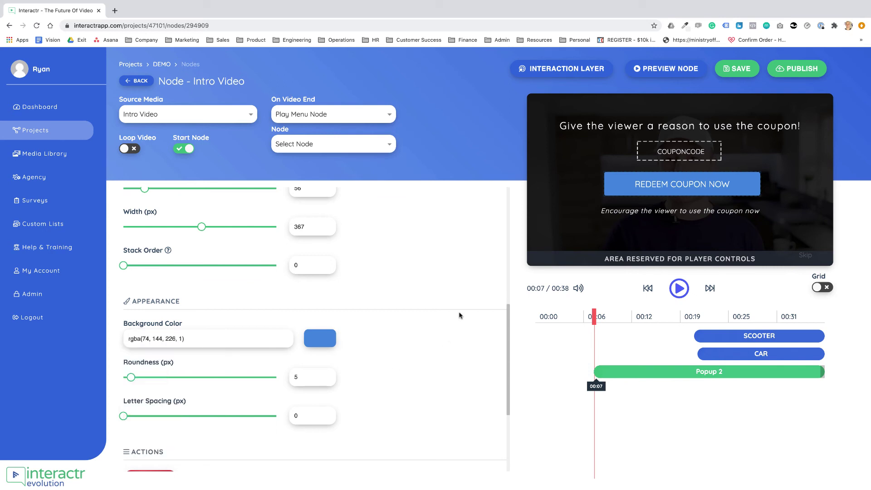
scroll(461, 317, "up", 10)
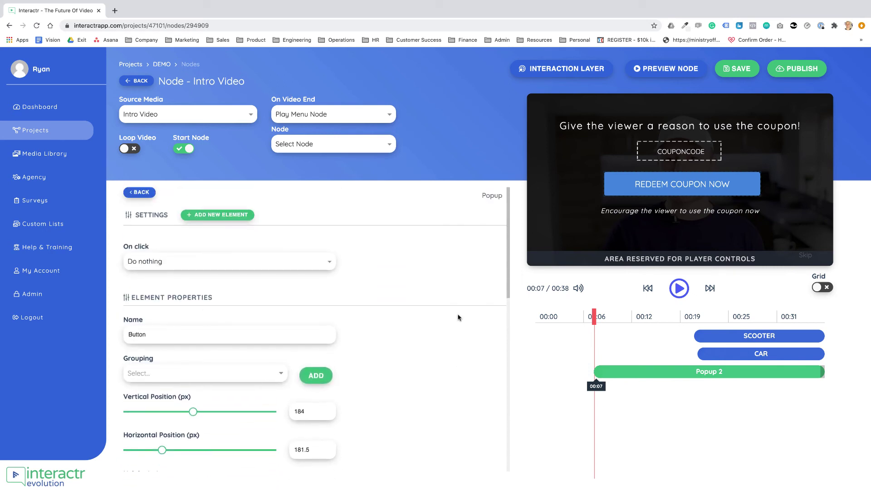
Step: Switch Popup 2 to the blue eCom preset with the £19.97 T-Shirt offer
left_click(138, 193)
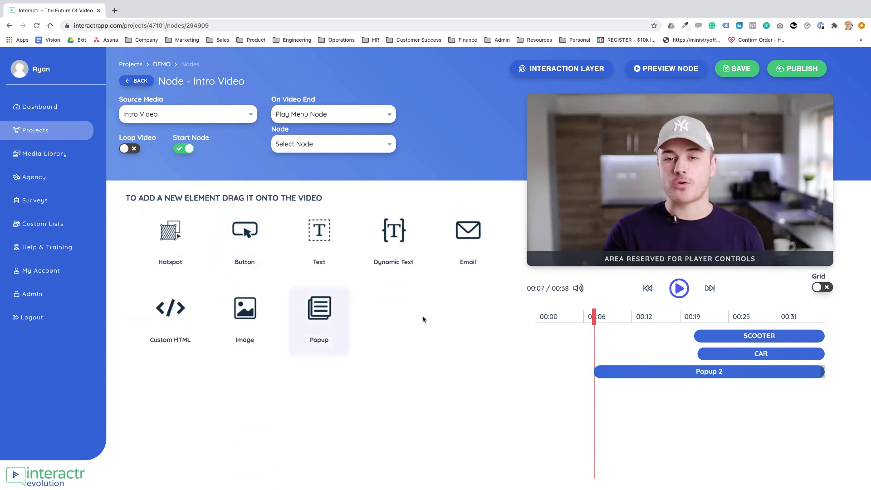
left_click(643, 375)
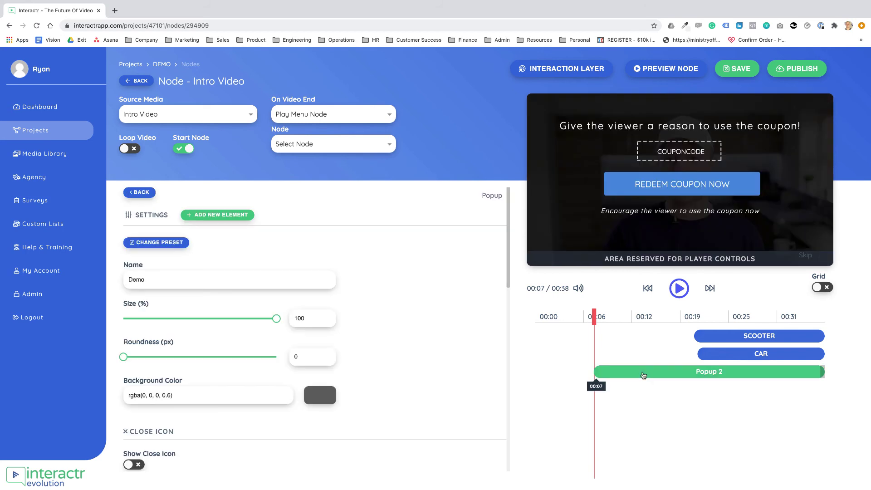
left_click(167, 244)
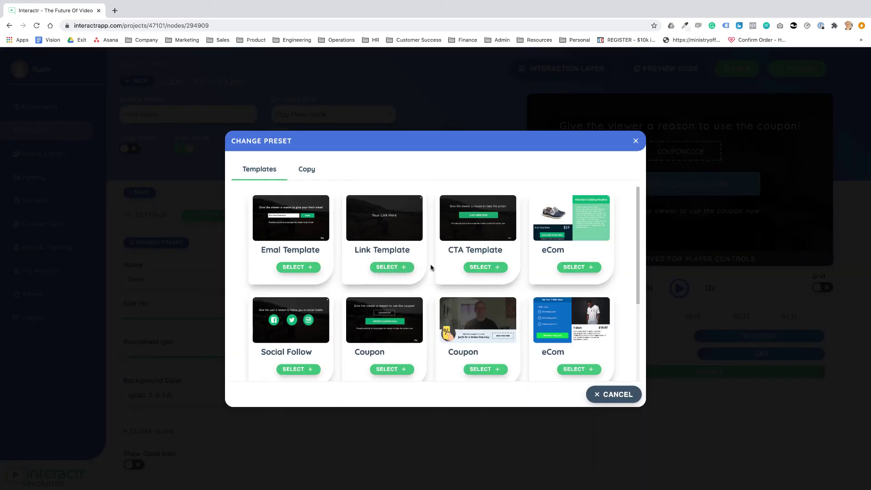
scroll(433, 240, "down", 1)
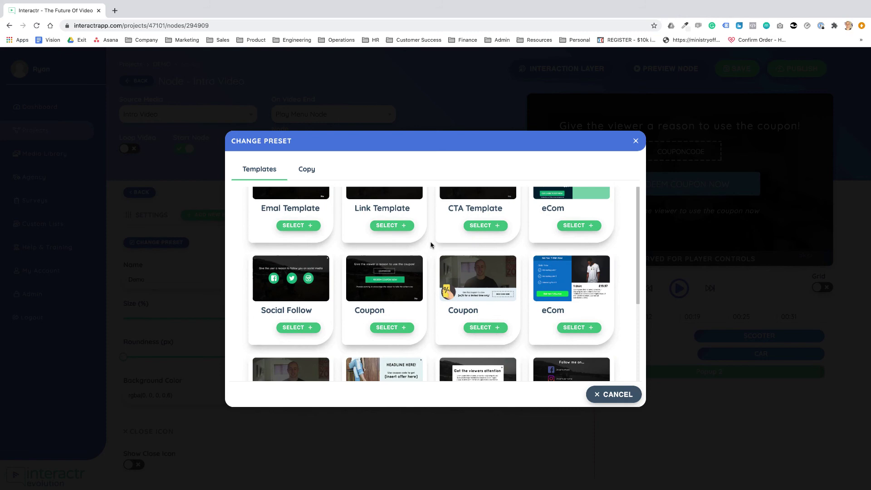
scroll(398, 281, "up", 1)
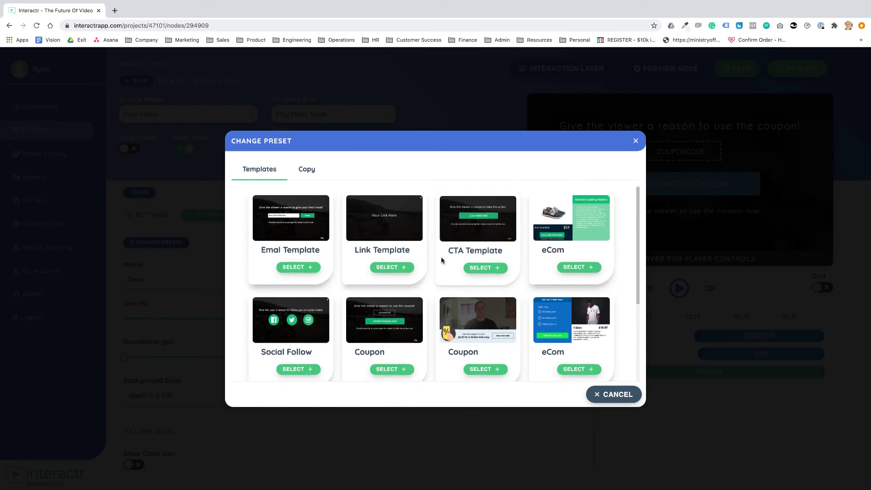
scroll(431, 290, "down", 2)
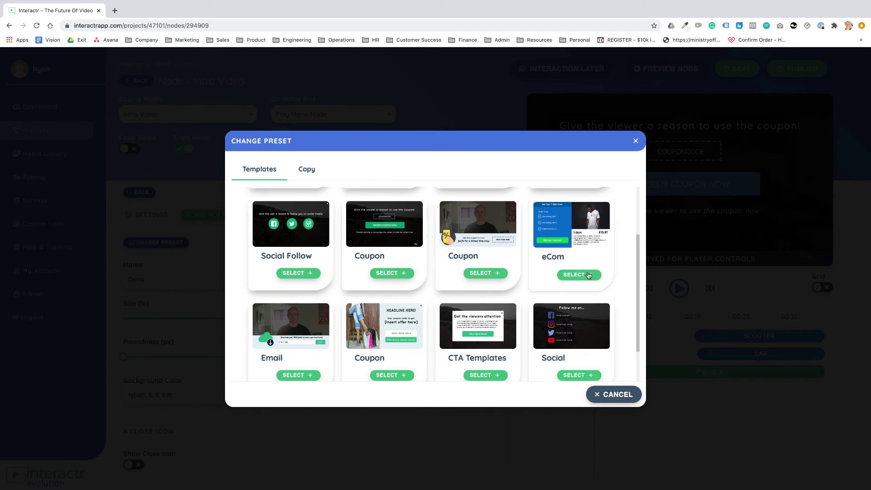
left_click(577, 275)
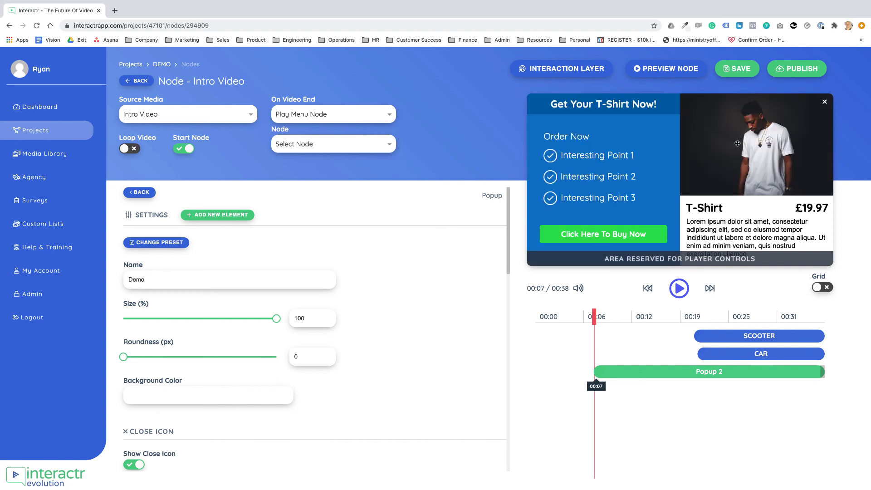
Step: Inspect the Interesting Point 1 and Click Here To Buy Now elements, leaving Element 1's properties open
left_click(589, 157)
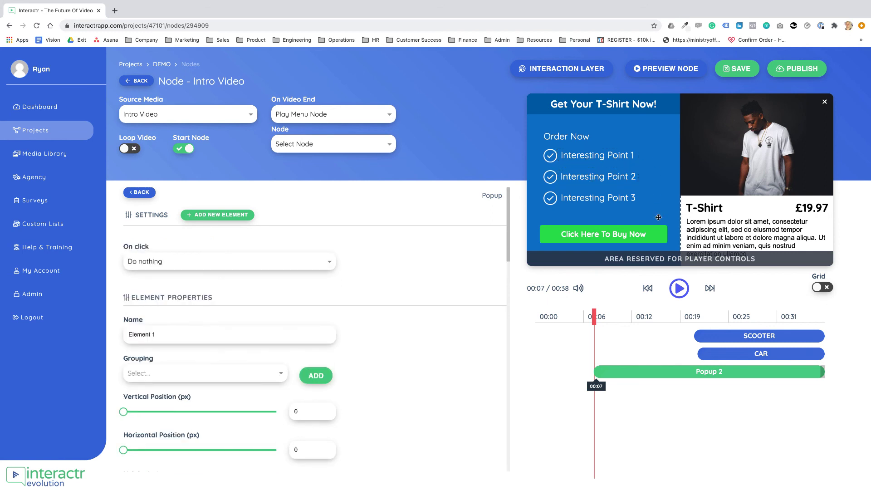
left_click(657, 238)
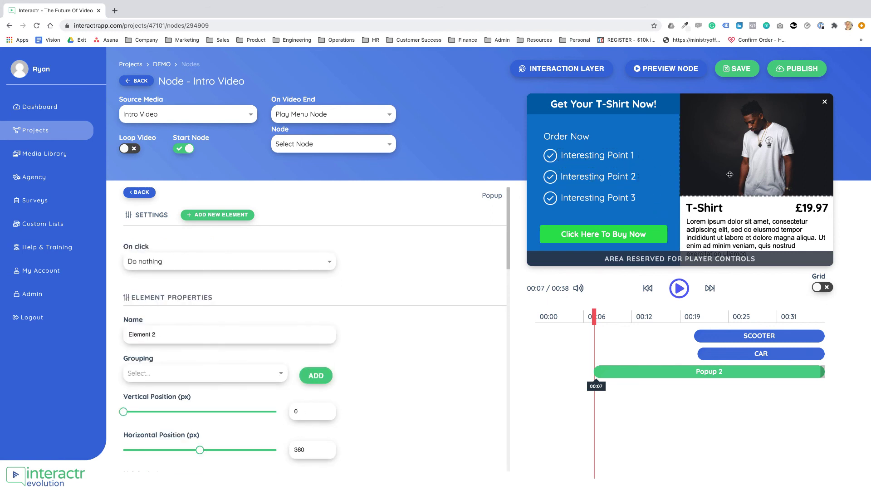
left_click(658, 124)
left_click(657, 123)
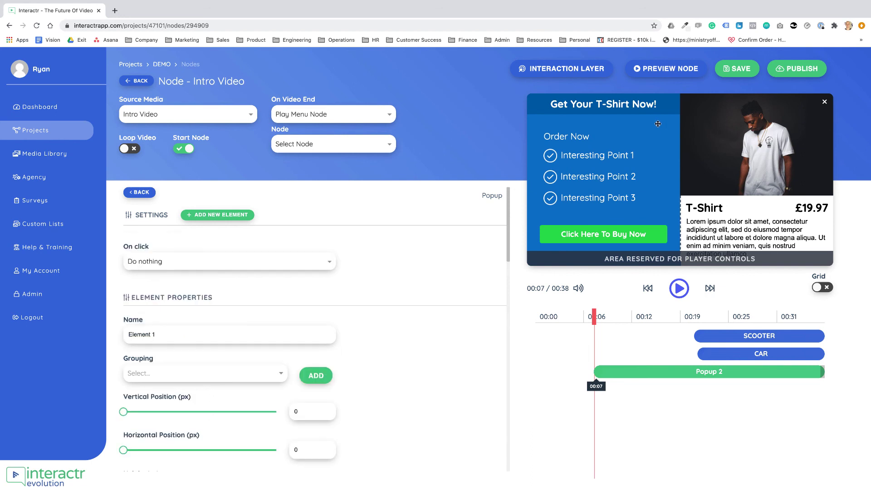